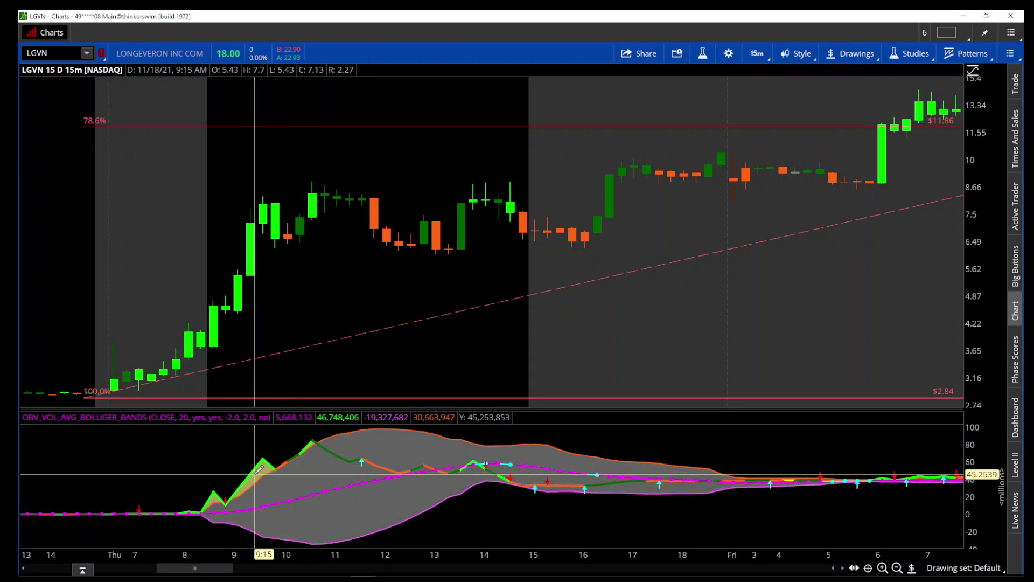
Step: Add a horizontal price level at 48,263,060.25 across the OBV study, starting near the 9:15 peak on November 18
mouse_move(290, 282)
left_mouse_down()
mouse_move(298, 323)
mouse_move(284, 378)
left_mouse_up()
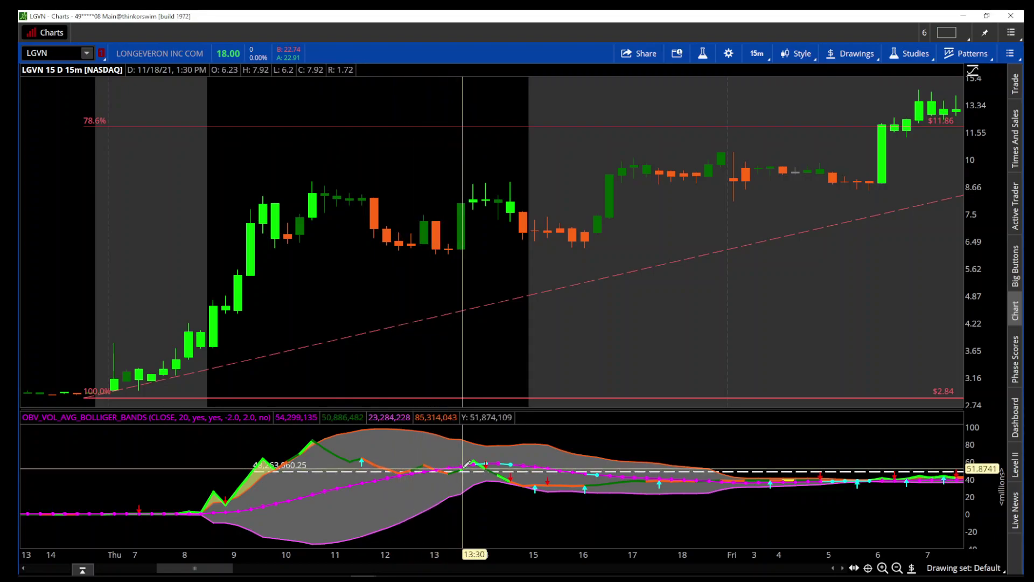
scroll(458, 464, "down", 1)
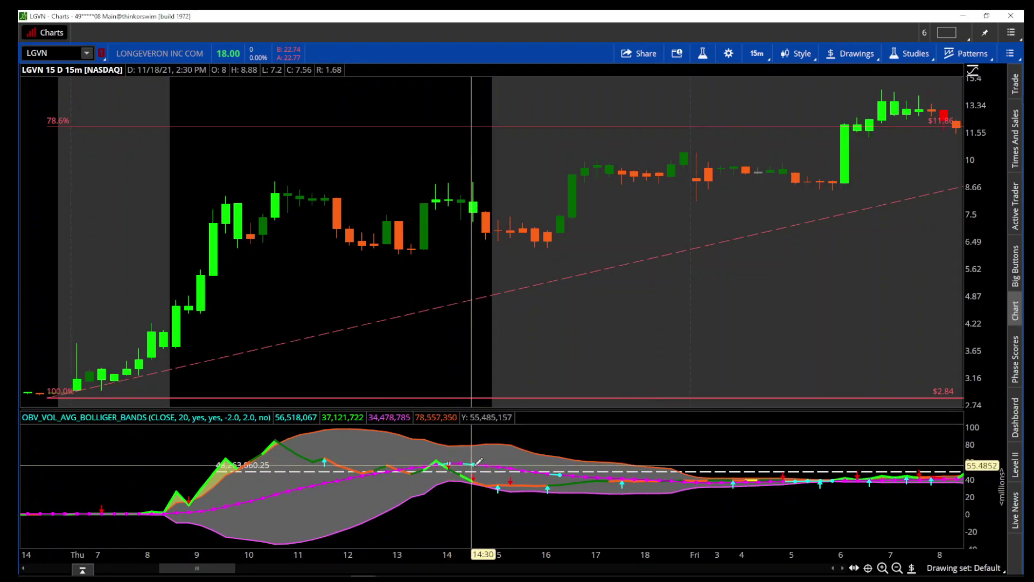
Step: Set the OBV_VOL_AVG_BOLLIGER_BANDS study's obvavg length to 12 and apply it to the chart
left_click(700, 55)
left_click(813, 231)
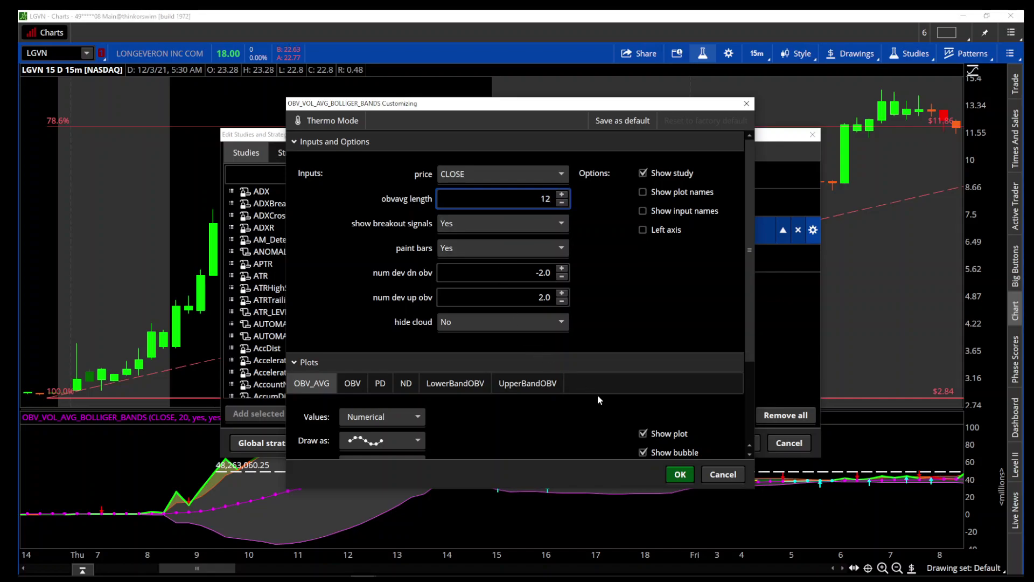
left_click(674, 474)
left_click(689, 446)
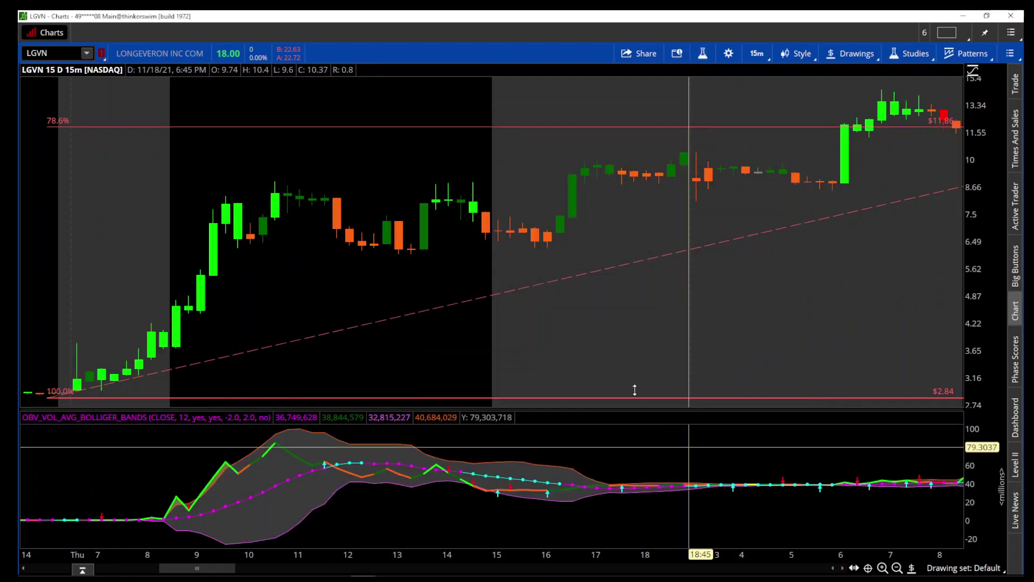
Step: Hide the LowerBandOBV and UpperBandOBV plots of the OBV study, keeping its cloud displayed
scroll(588, 334, "up", 5)
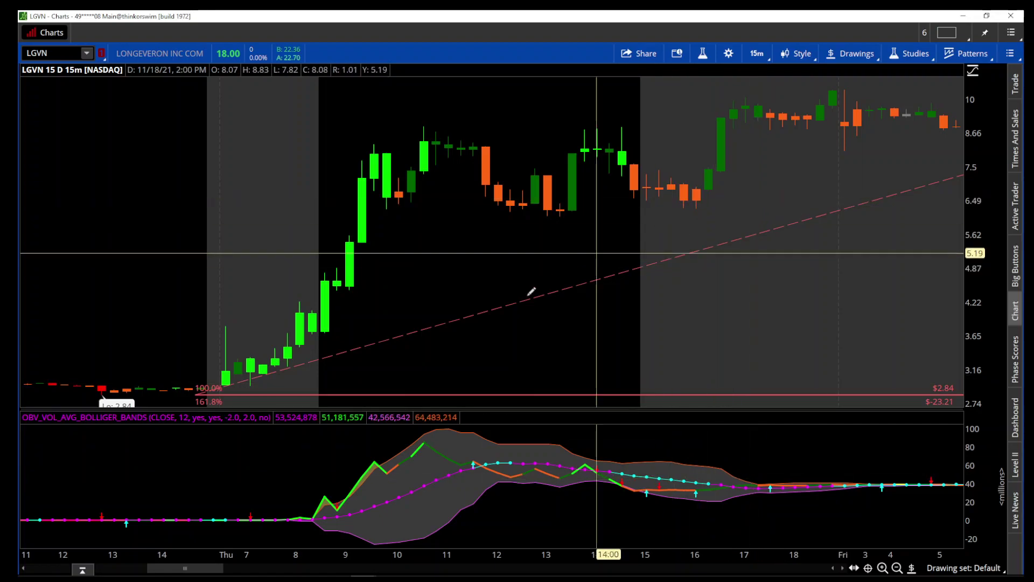
scroll(575, 317, "up", 5)
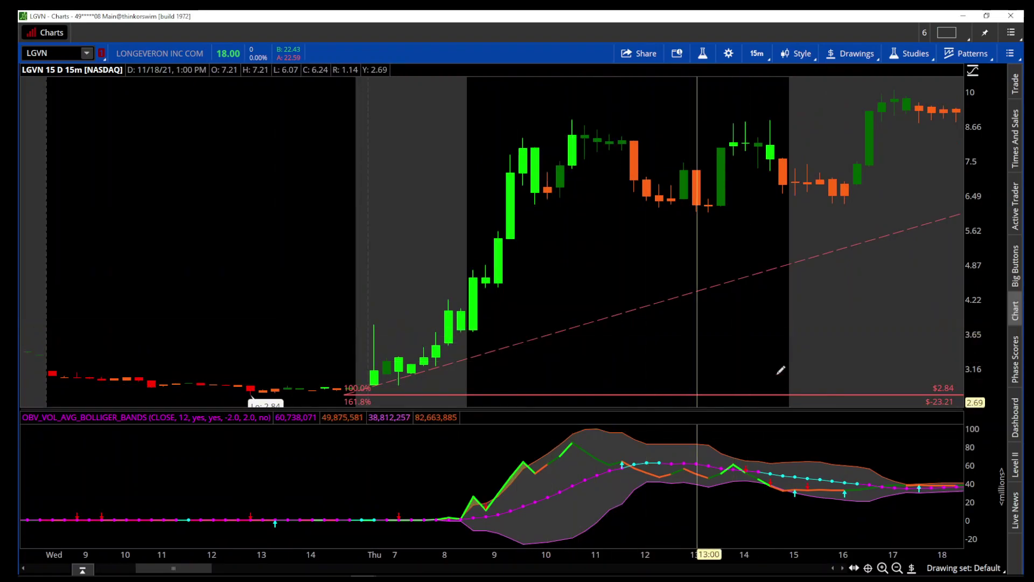
left_click(703, 54)
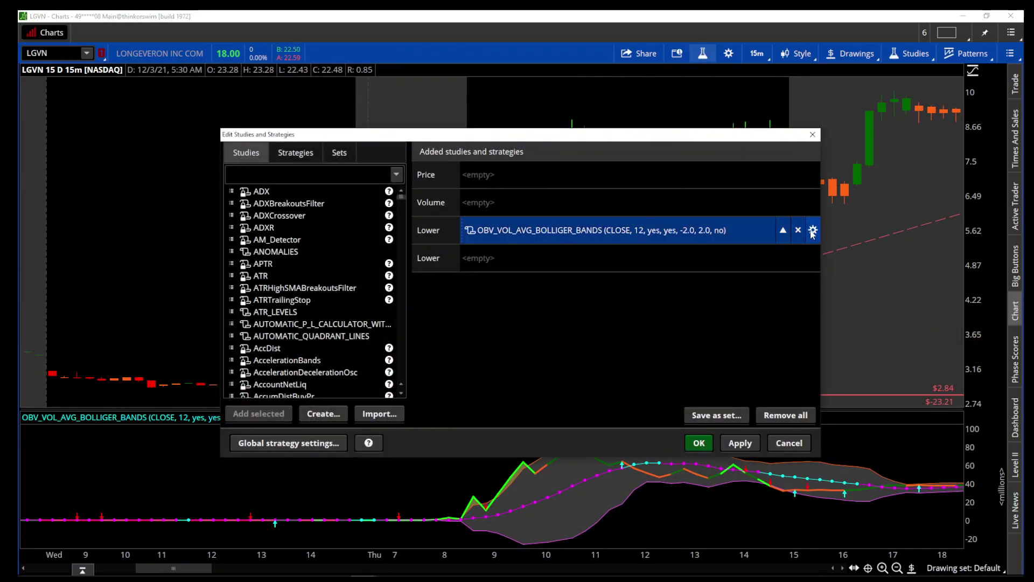
left_click(812, 230)
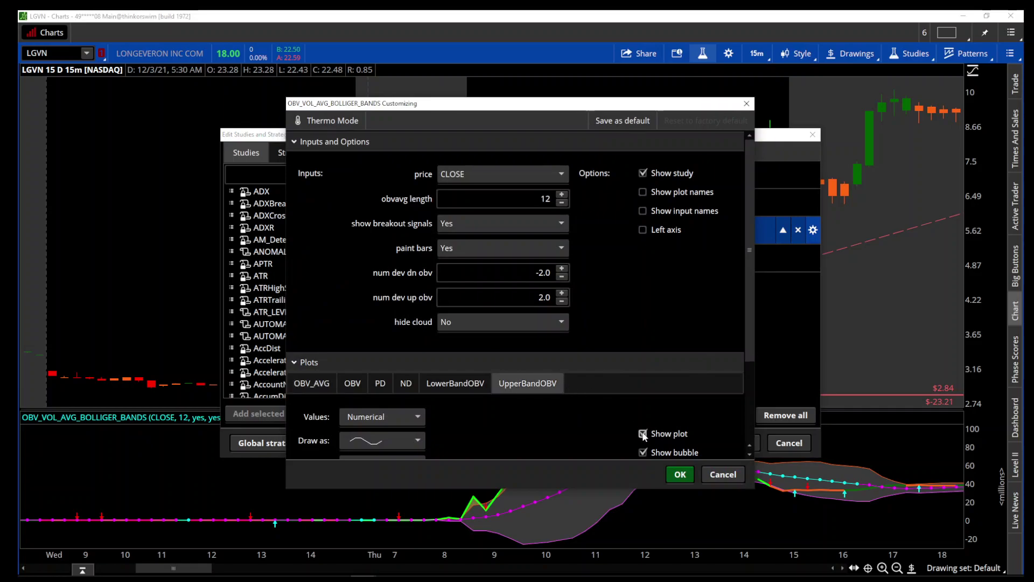
left_click(667, 474)
left_click(690, 444)
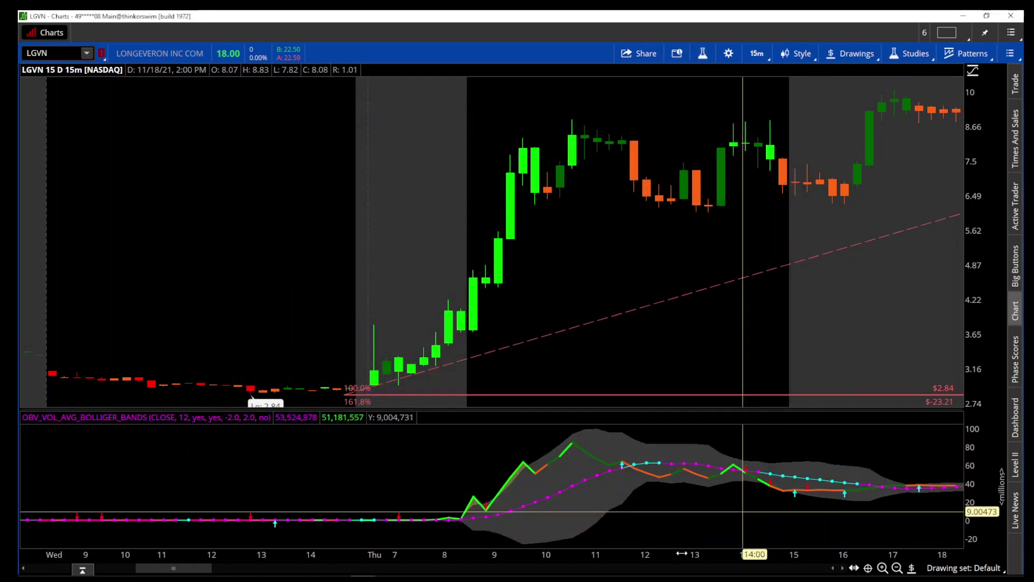
Step: Examine how the OBV line, its average and the cloud behave during the November 19 and November 22 price moves
scroll(792, 428, "down", 10)
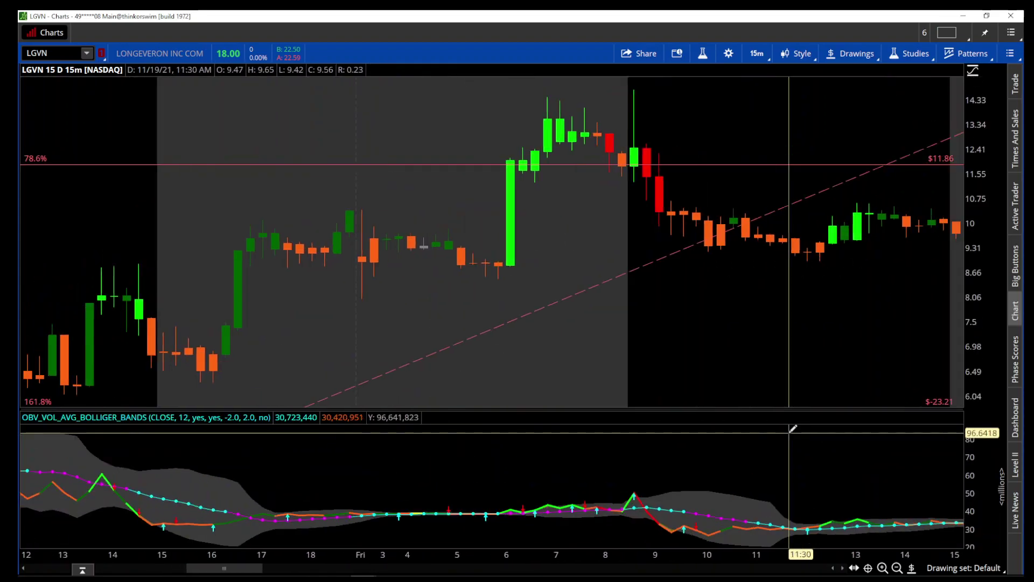
scroll(793, 428, "down", 5)
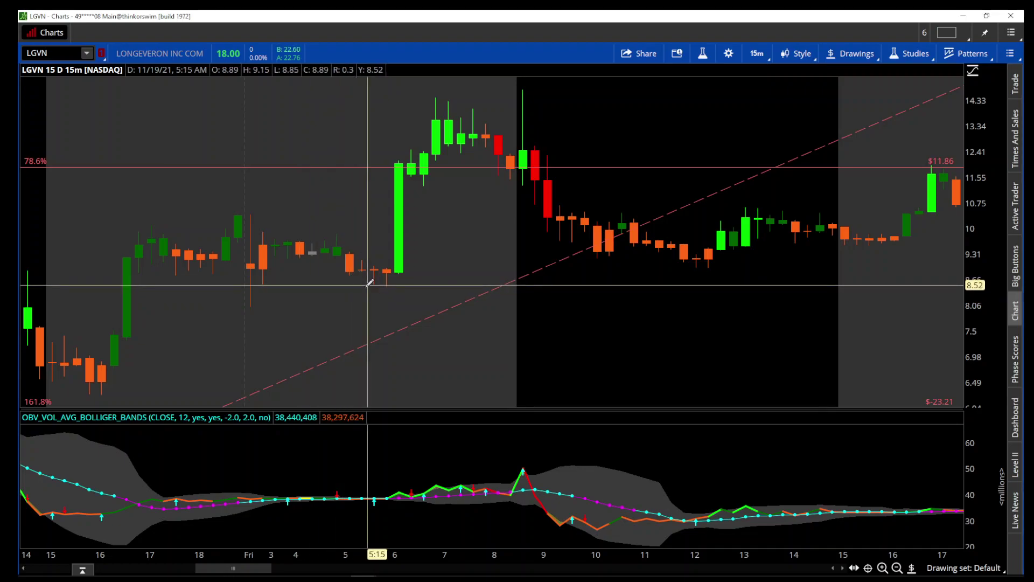
left_click_drag(347, 288, 881, 251)
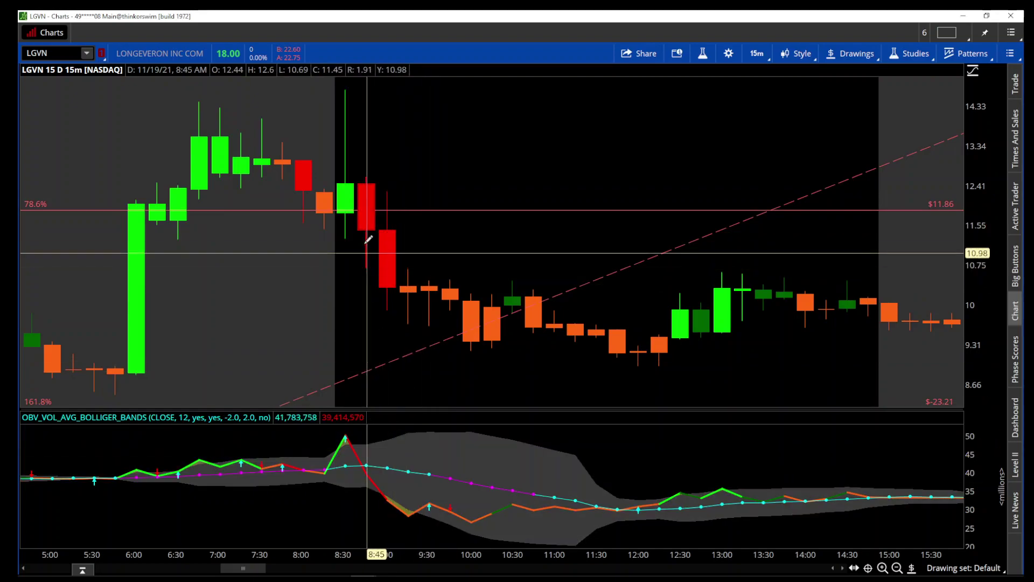
mouse_move(351, 206)
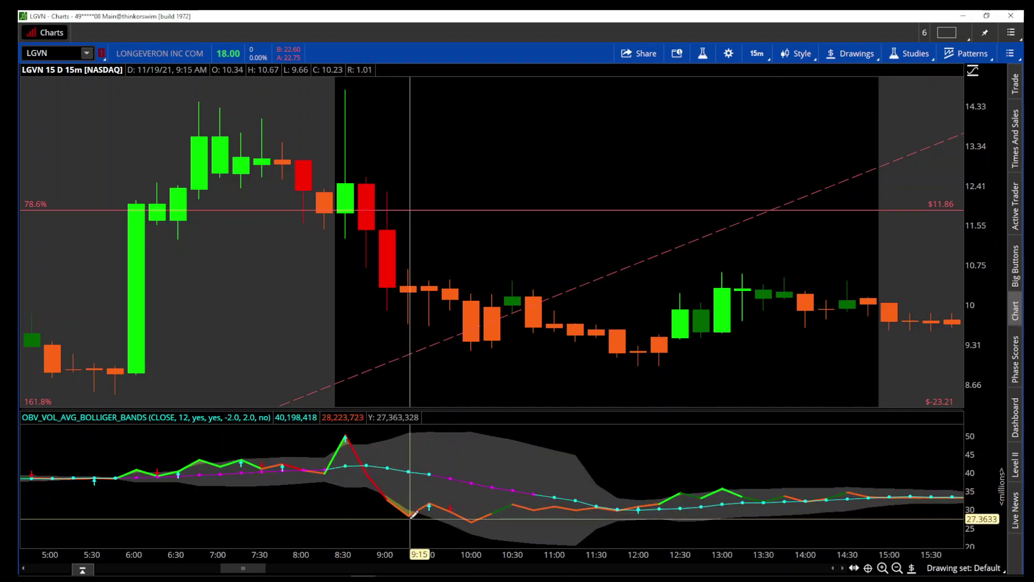
scroll(619, 498, "down", 3)
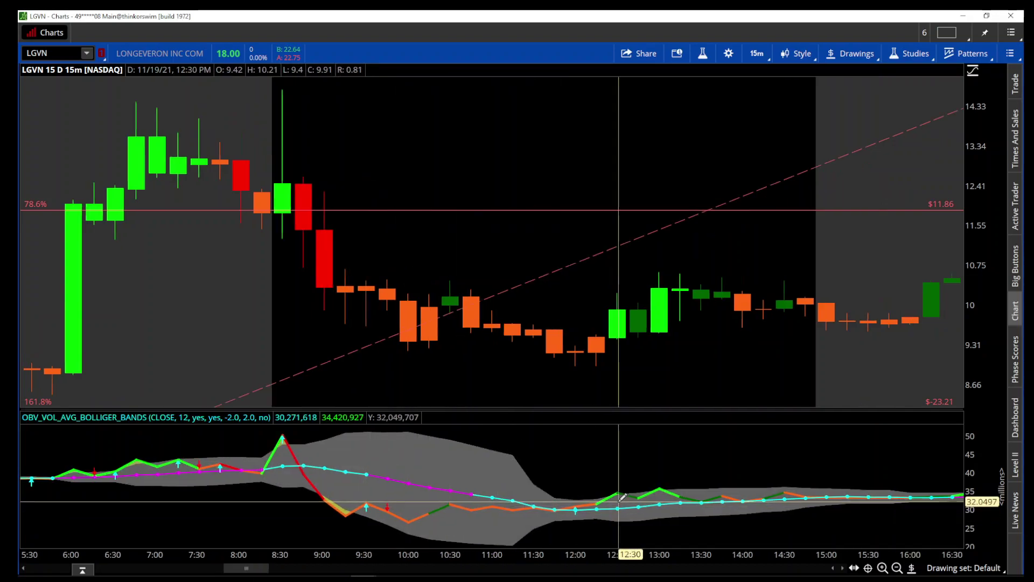
scroll(620, 498, "down", 6)
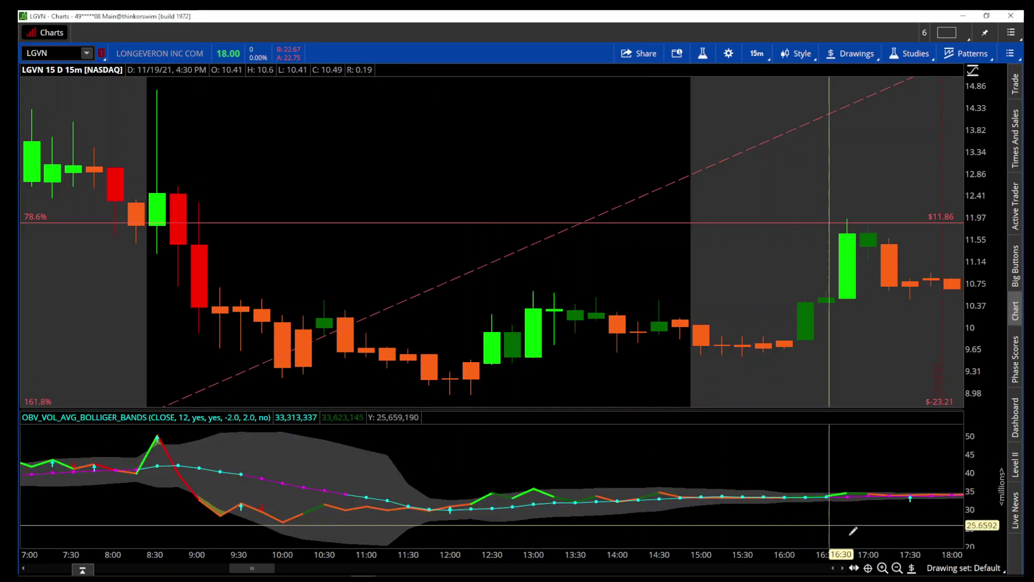
left_click(897, 567)
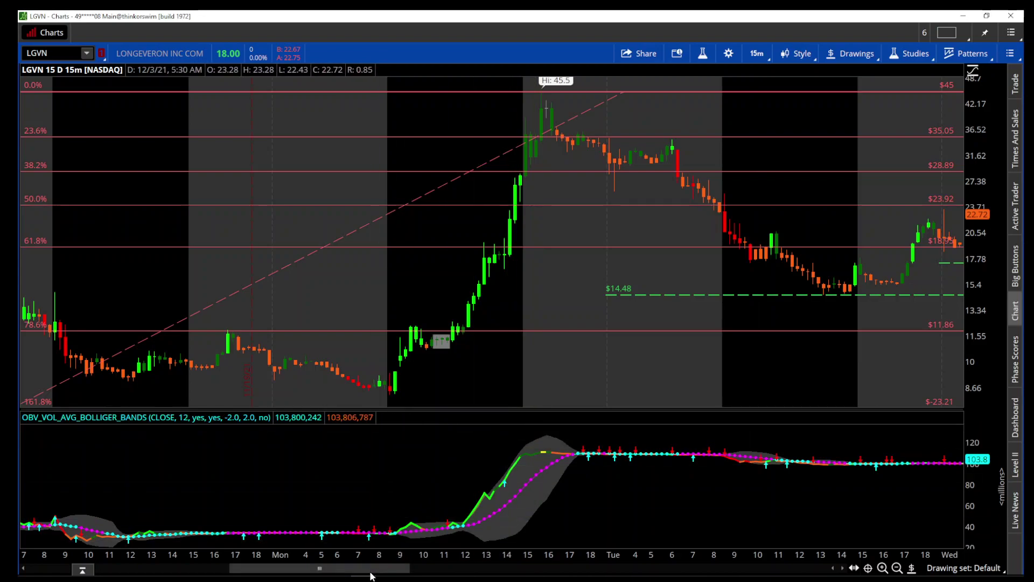
left_click_drag(297, 326, 473, 325)
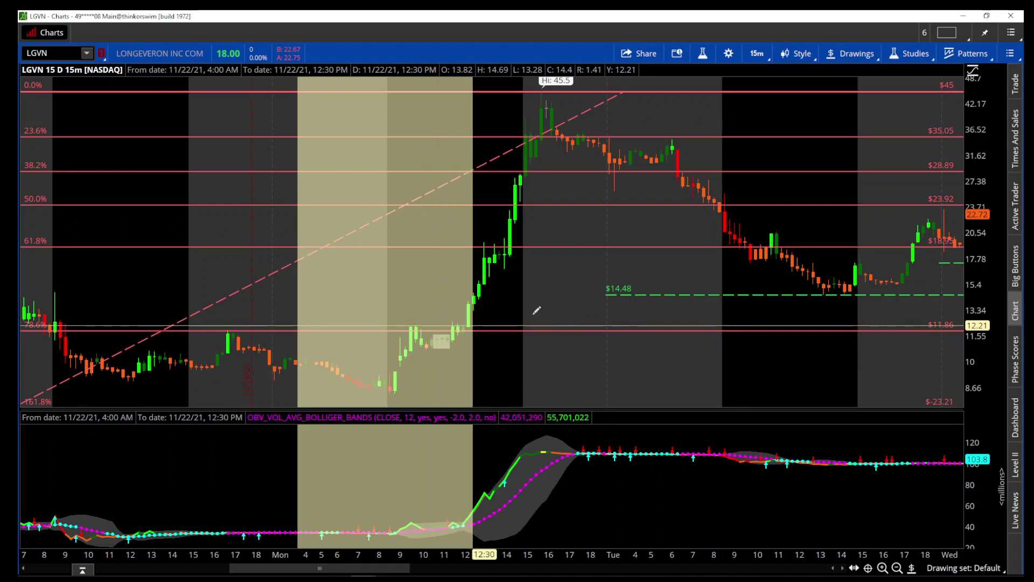
scroll(556, 307, "up", 5)
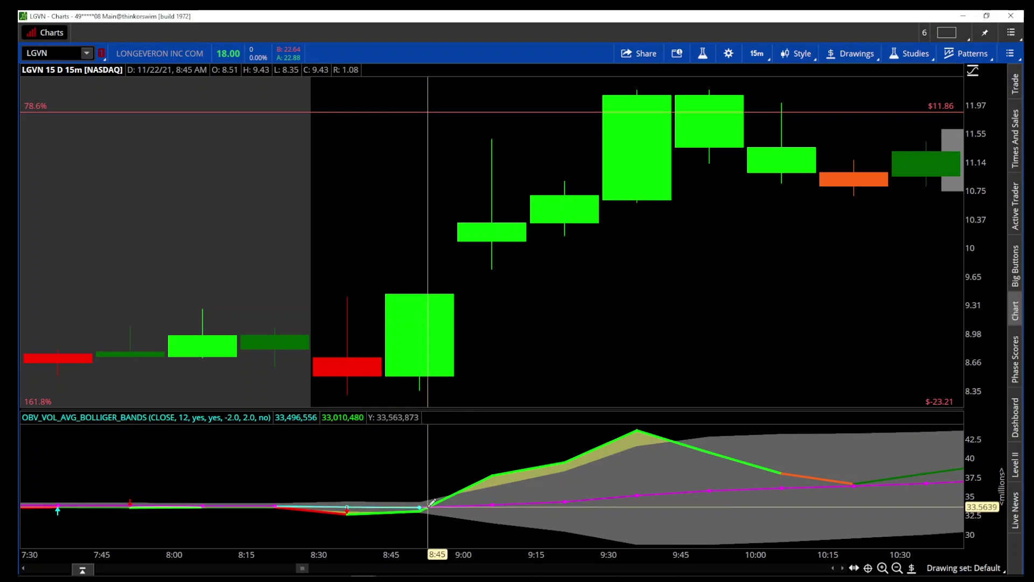
left_click(896, 567)
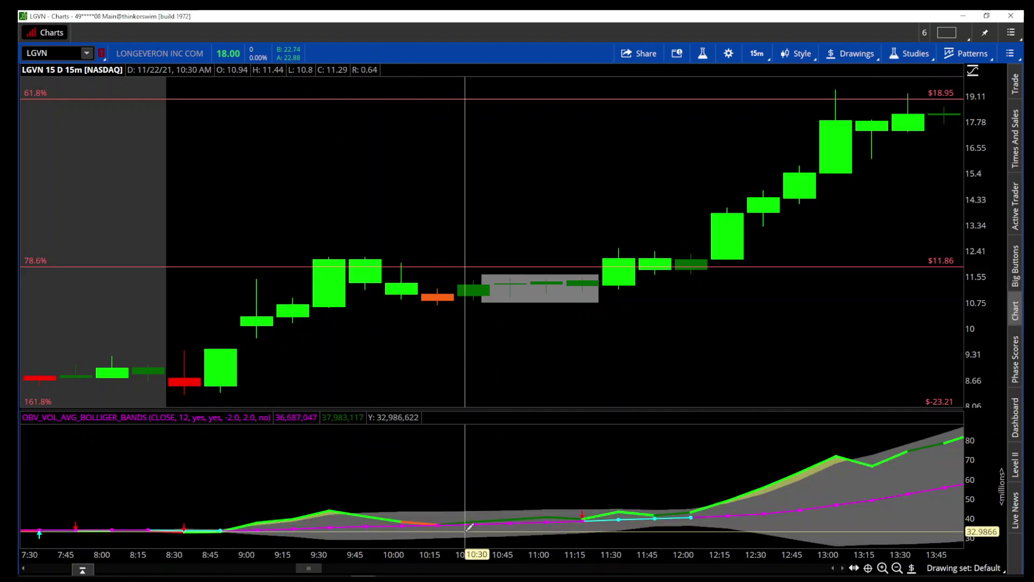
left_click(898, 569)
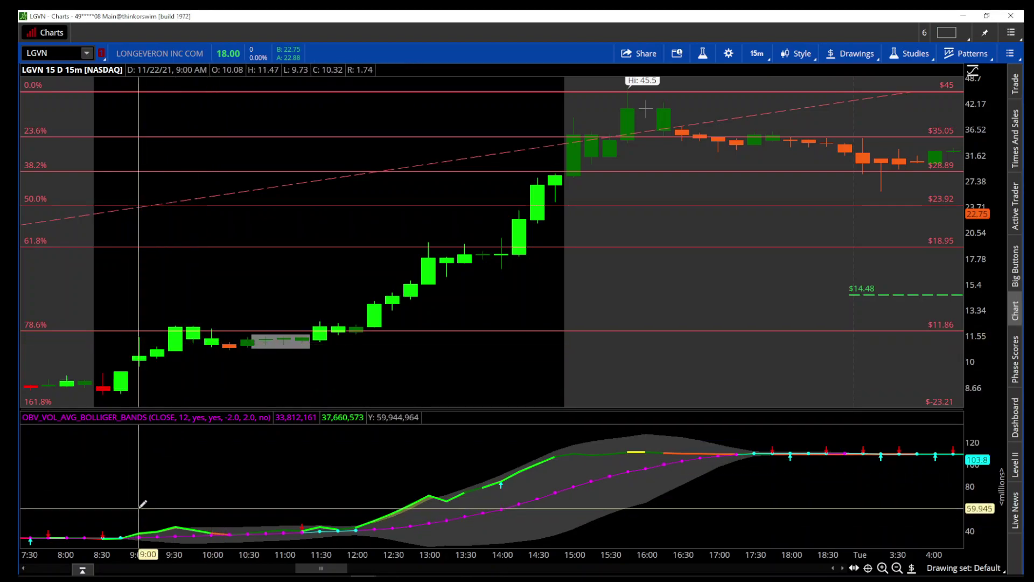
Step: Add a horizontal price level at 43,929,505.41 on the OBV study, at the November 22 morning peak
middle_click(182, 441)
left_click(186, 337)
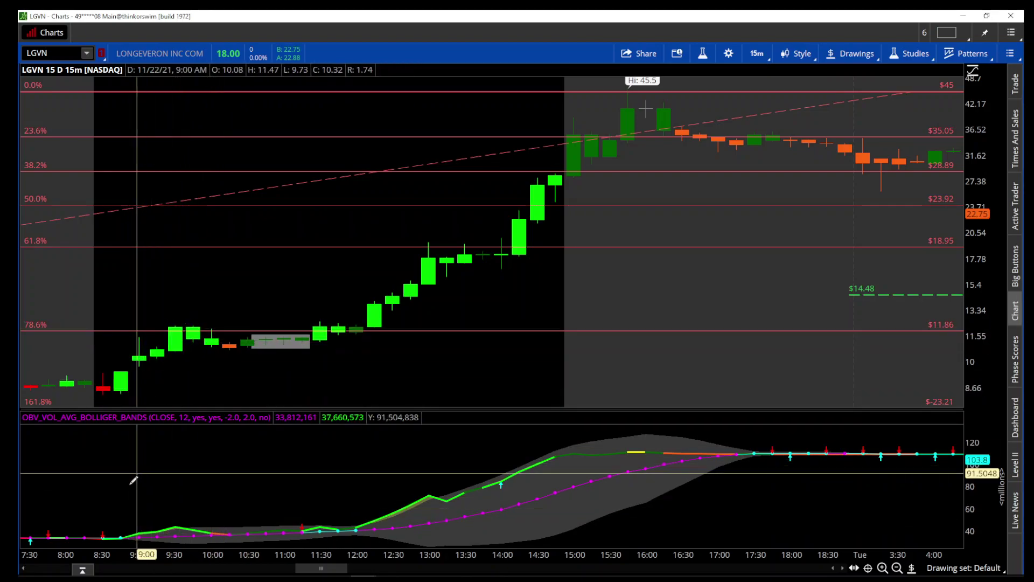
left_click(127, 523)
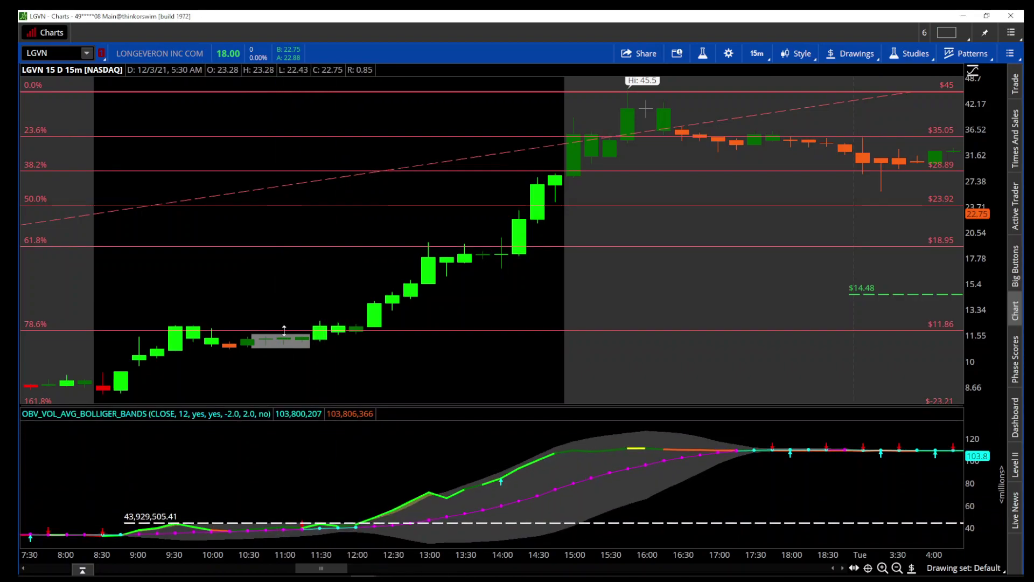
Step: Enlarge the OBV study pane and add a second price level at 36,385,342.26, below the November 22 morning peak
left_click_drag(281, 410, 286, 303)
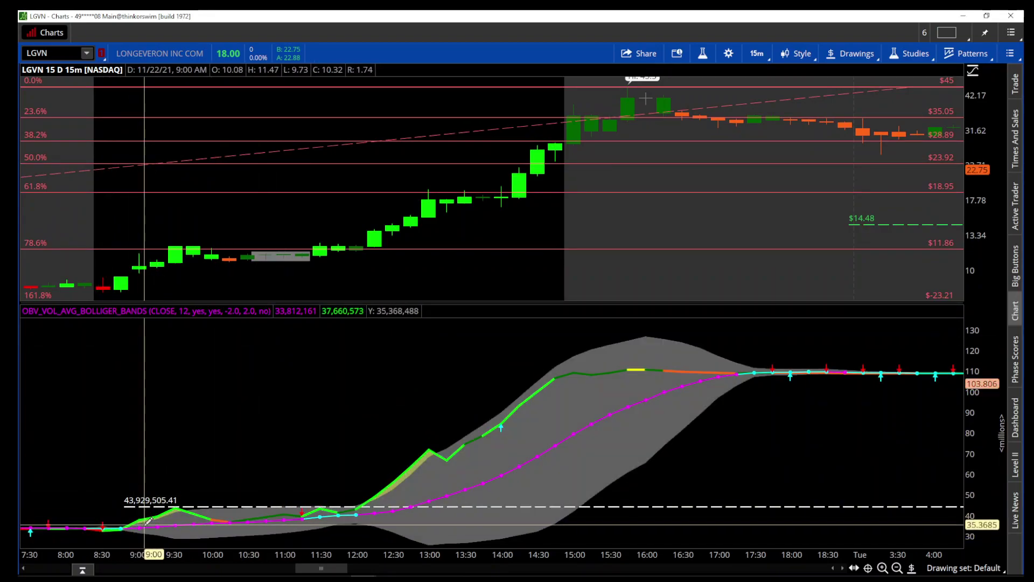
left_click(170, 522)
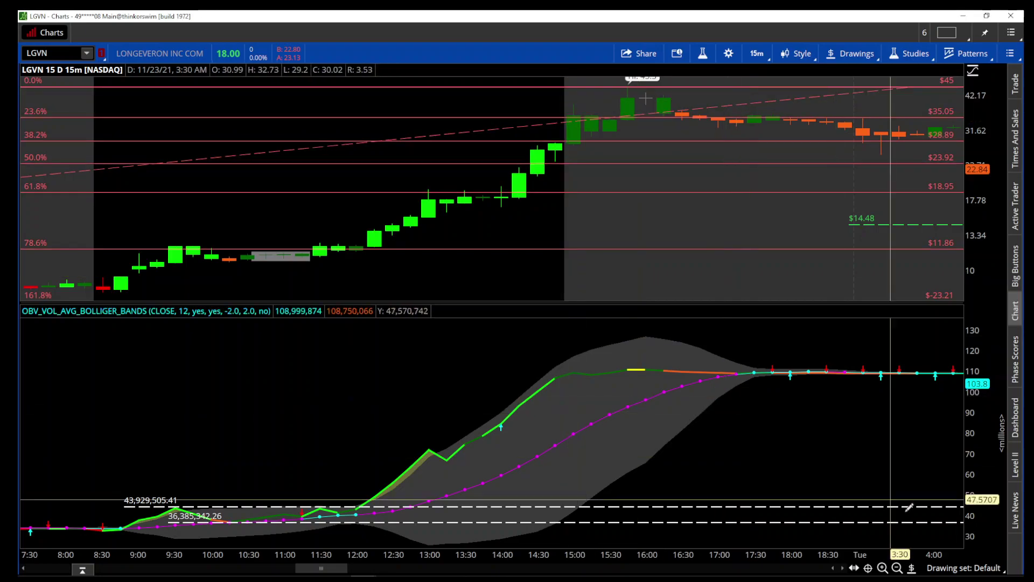
Step: Examine the OBV line, average and cloud through the November 23 decline and the November 24 swings
left_click(896, 568)
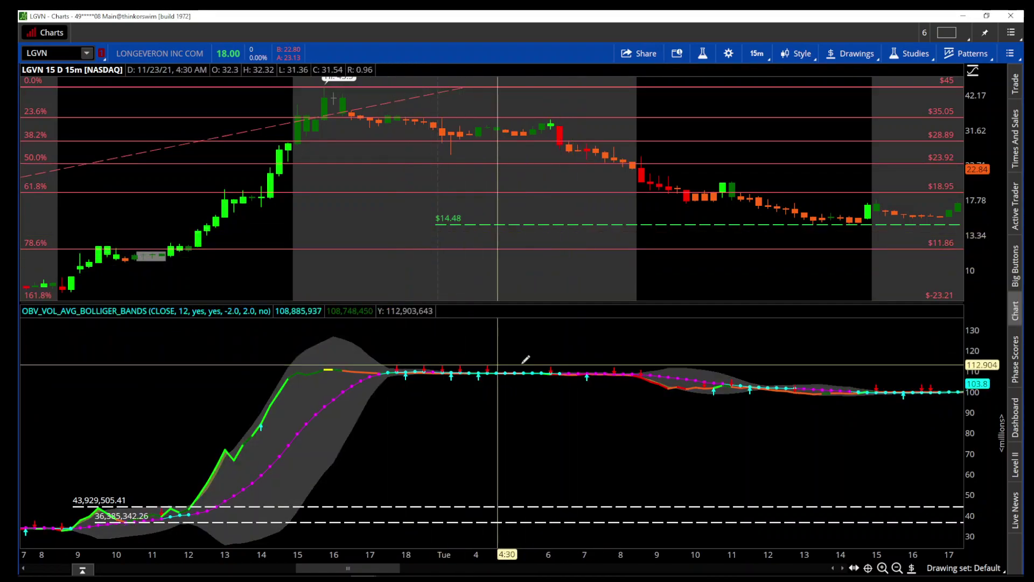
left_click_drag(457, 367, 659, 367)
left_click(560, 259)
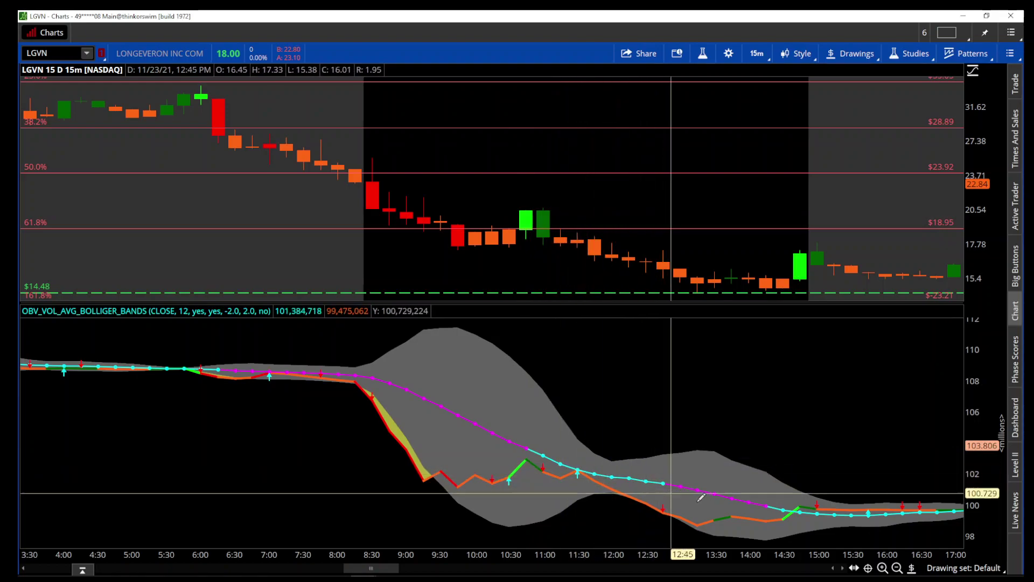
left_click(898, 567)
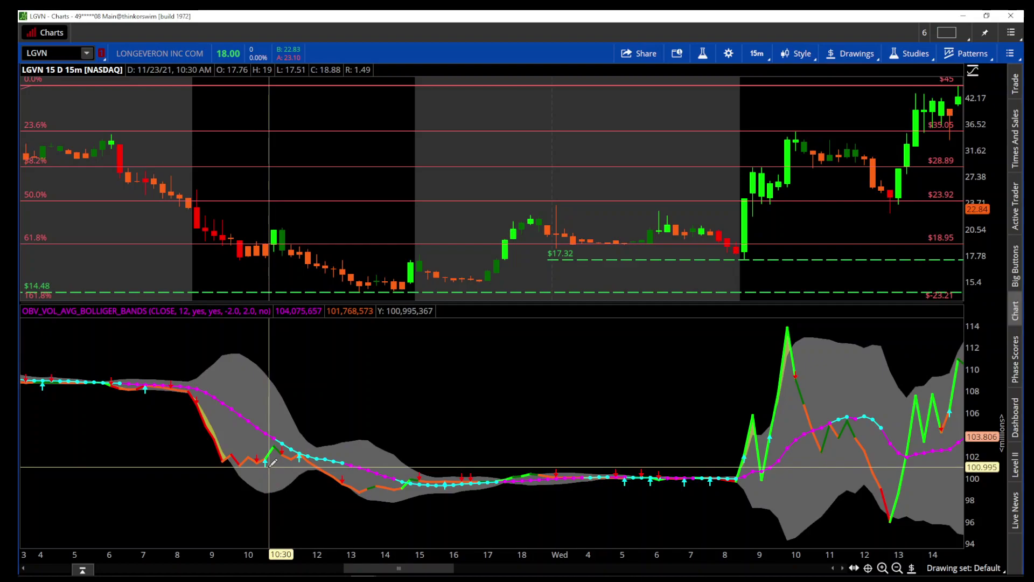
scroll(646, 428, "down", 3)
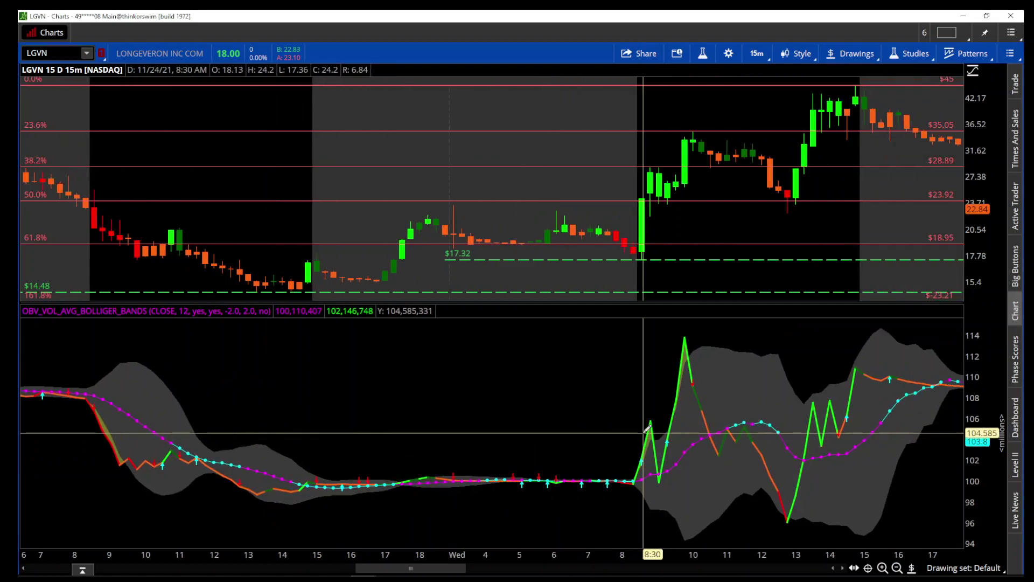
left_click_drag(494, 428, 960, 449)
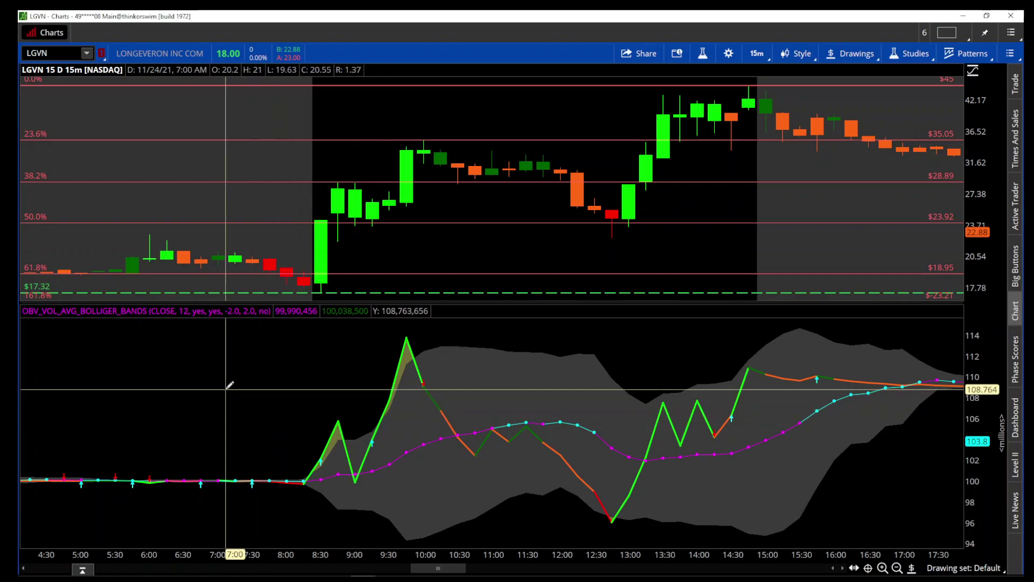
left_click_drag(219, 399, 817, 397)
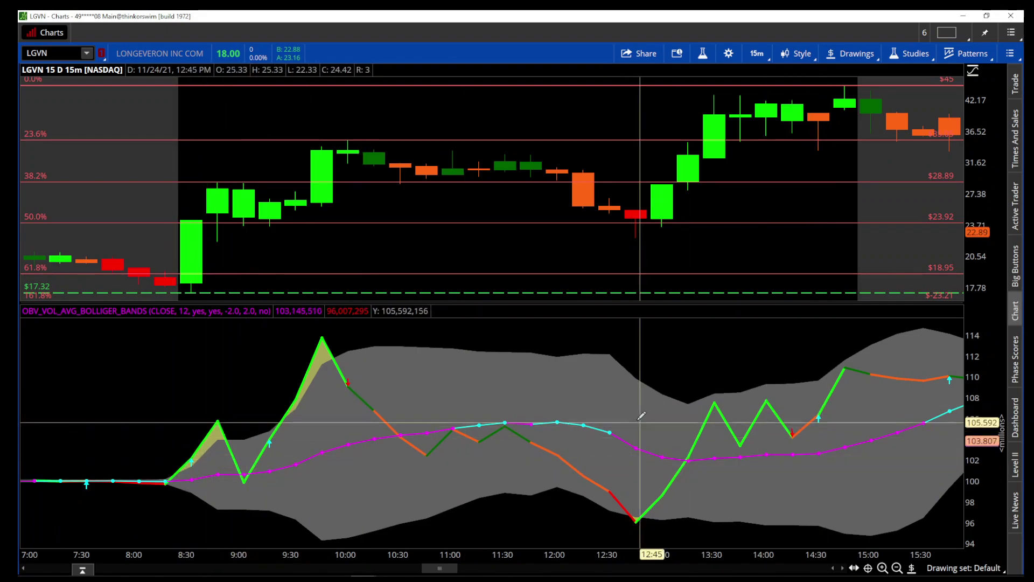
Step: Autozoom the chart and review the November 22 breakout against the two price levels, as well as the following sessions
right_click(759, 353)
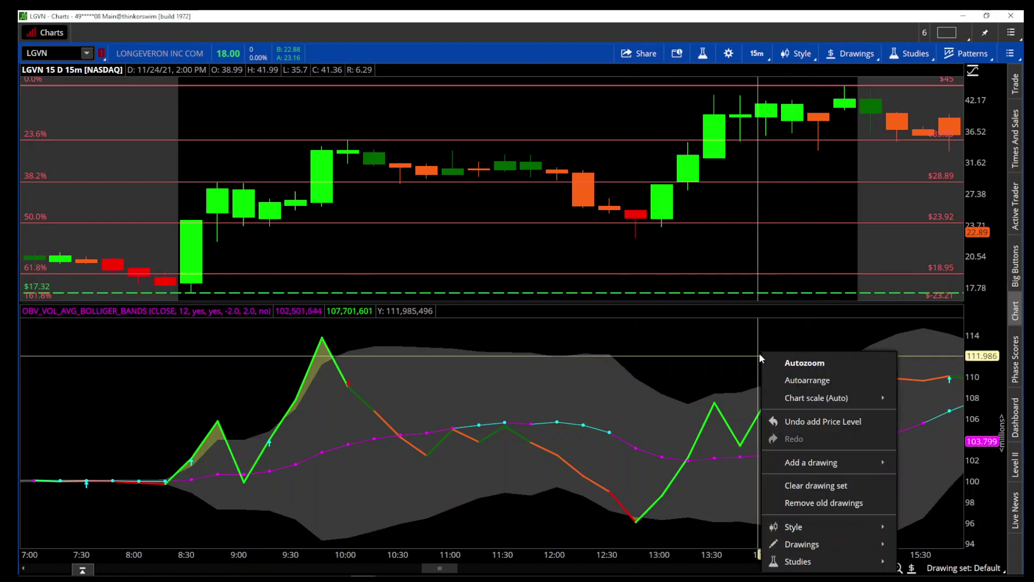
left_click(787, 361)
left_click_drag(412, 253, 272, 231)
left_click_drag(401, 231, 816, 236)
right_click(816, 237)
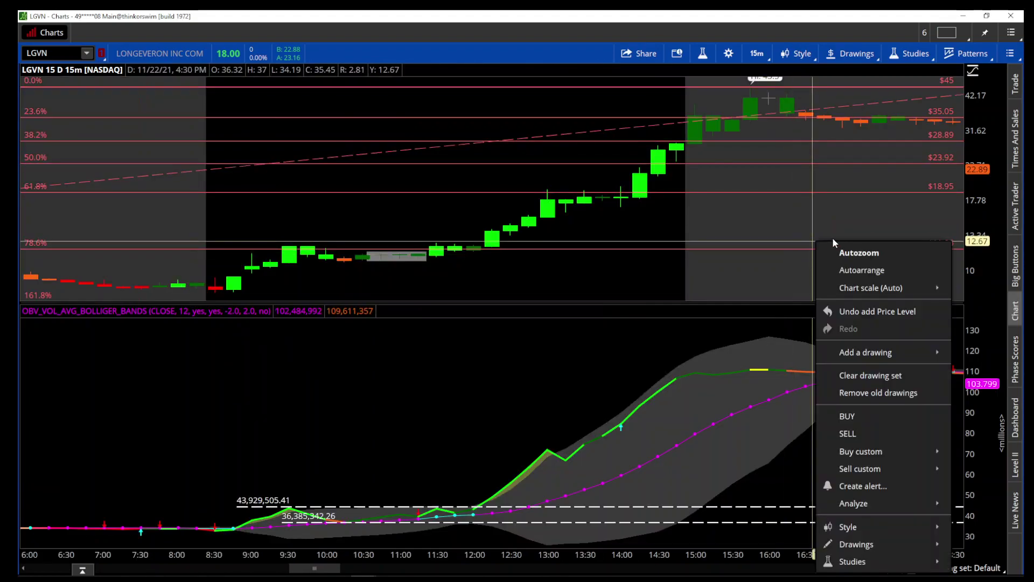
left_click(859, 252)
left_click_drag(431, 229, 682, 228)
Step: Set the price input of the OBV_VOL_AVG_BOLLIGER_BANDS study to (O+H+L+C)/4 and apply it to the LGVN chart
left_click(702, 53)
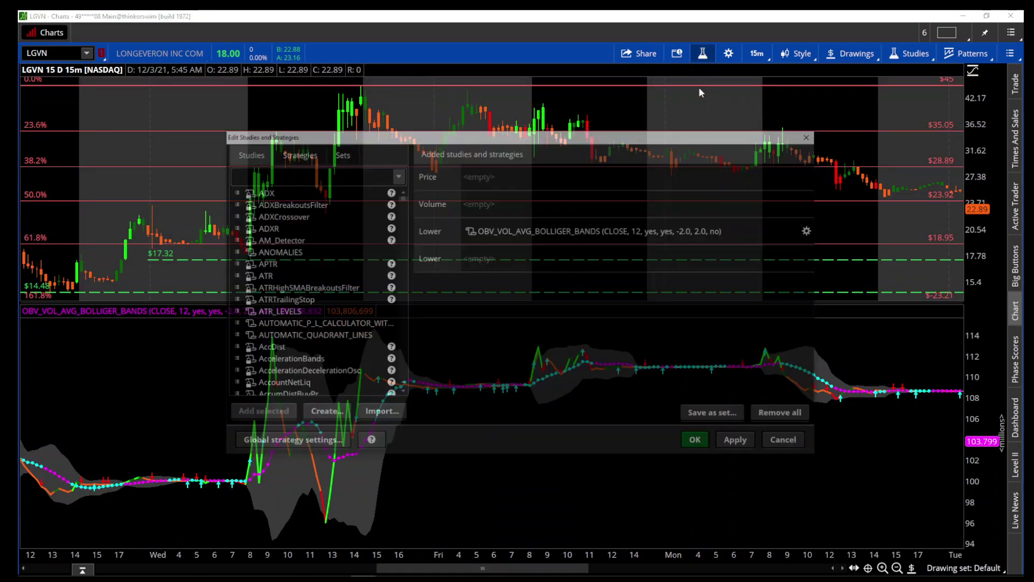
left_click(812, 230)
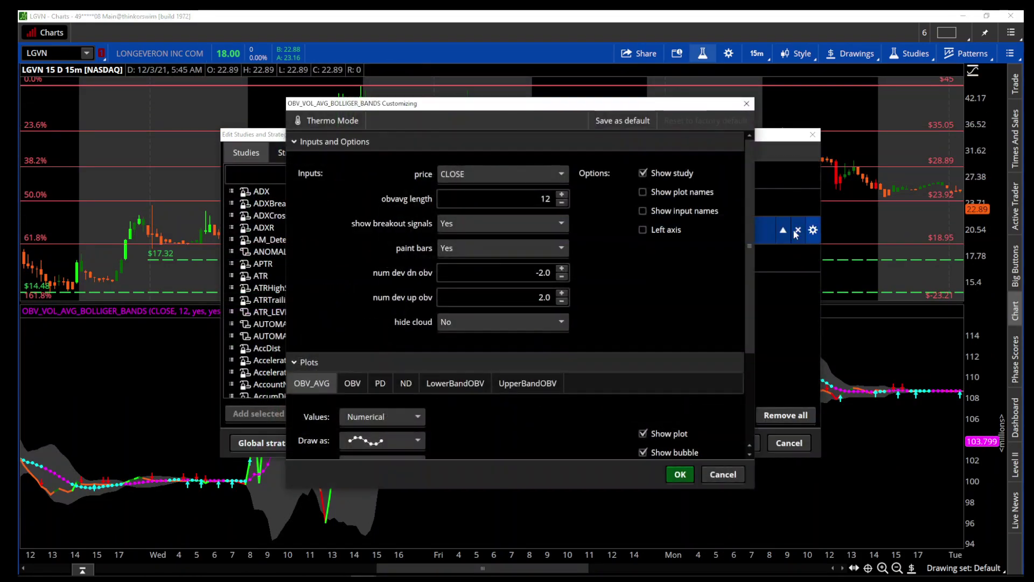
left_click(502, 178)
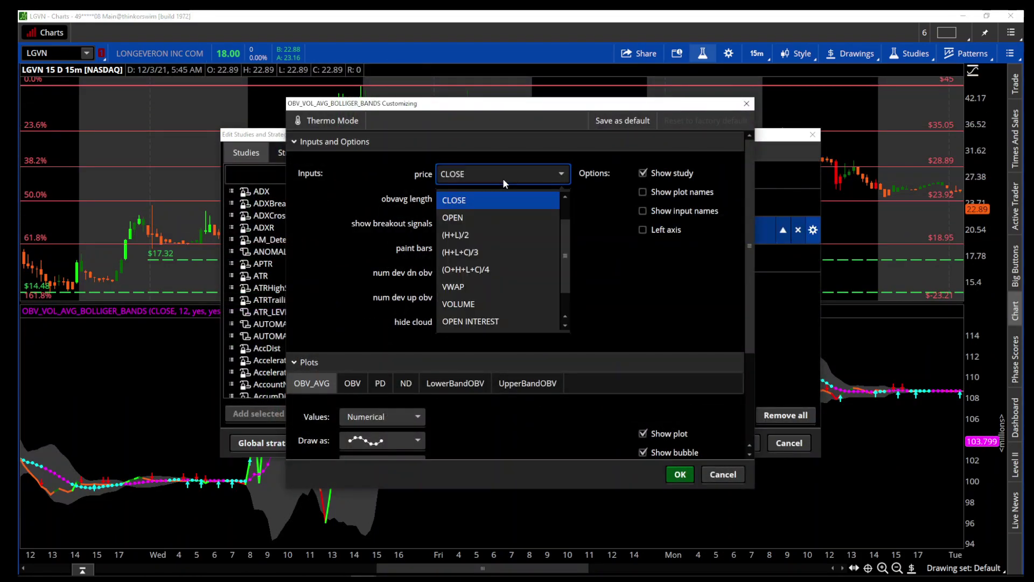
left_click(485, 269)
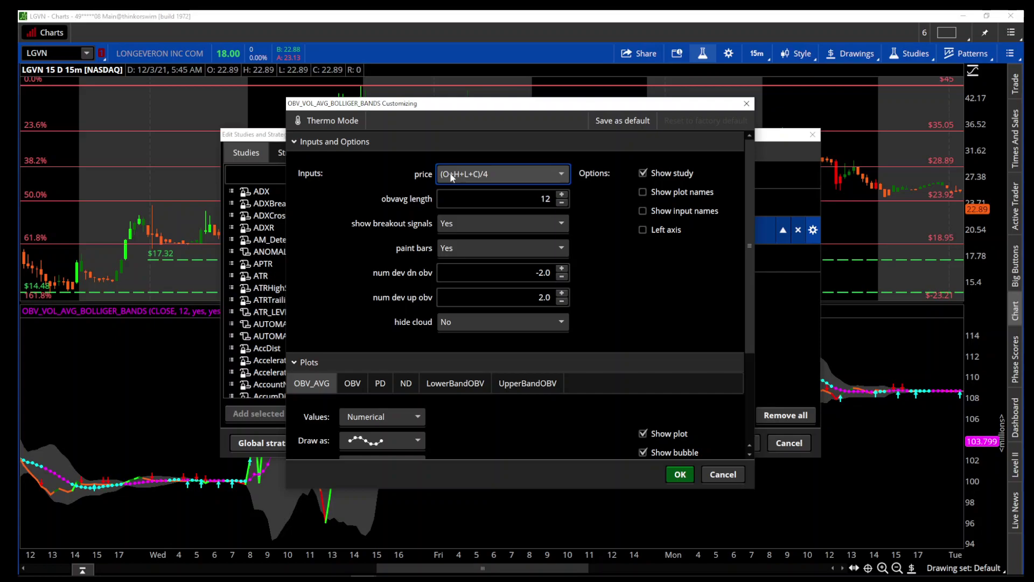
left_click(678, 474)
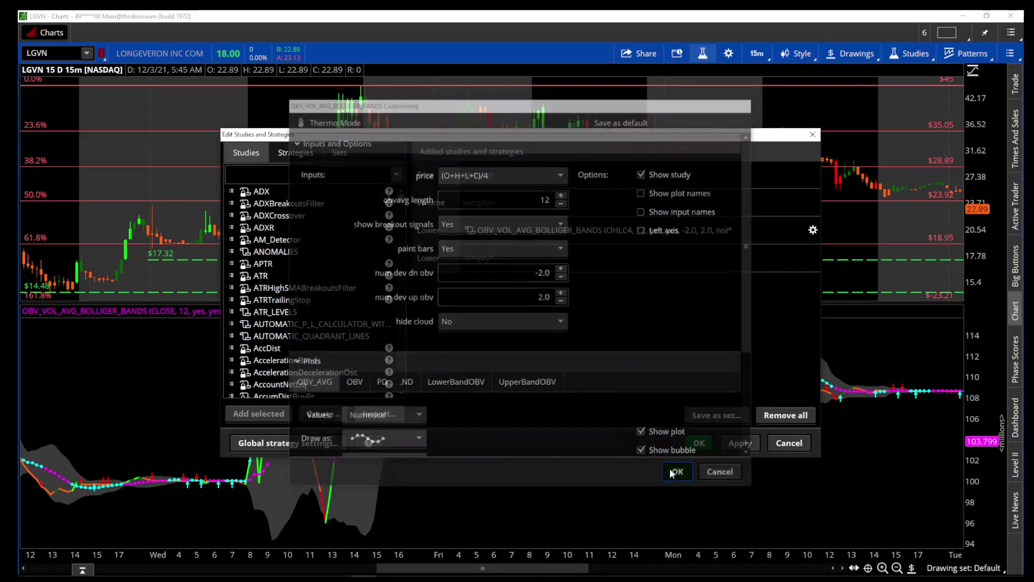
left_click(694, 441)
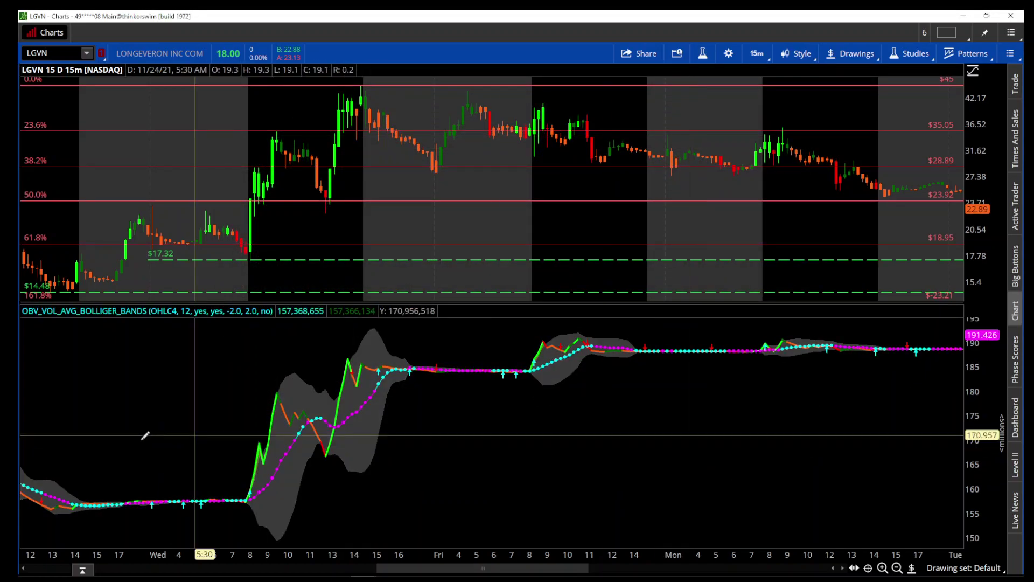
Step: Mark the November 24 12:45 PM low on the price chart with a small yellow ellipse around the 50.0% level
left_click_drag(198, 406, 519, 405)
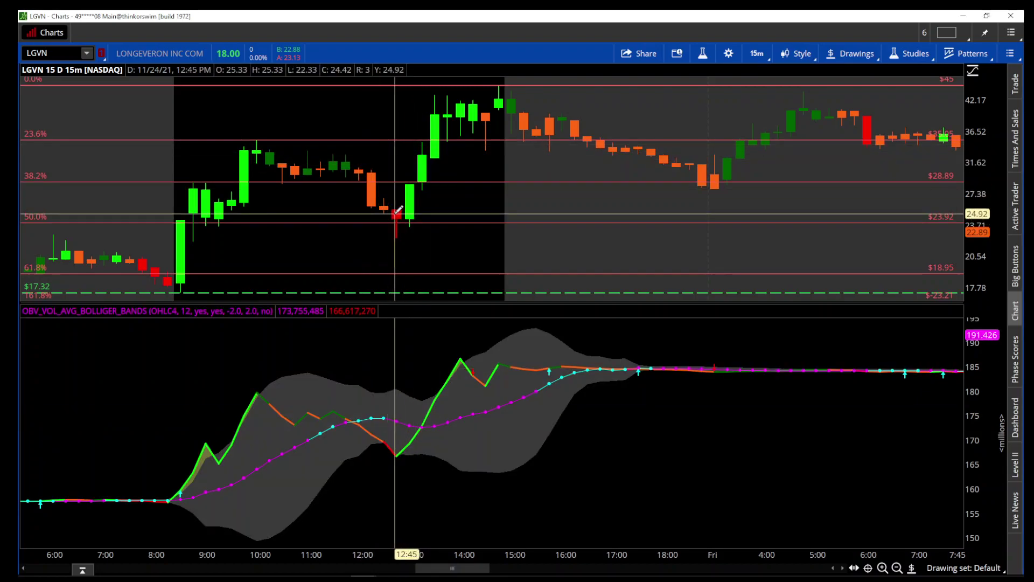
middle_click(409, 226)
left_click(448, 310)
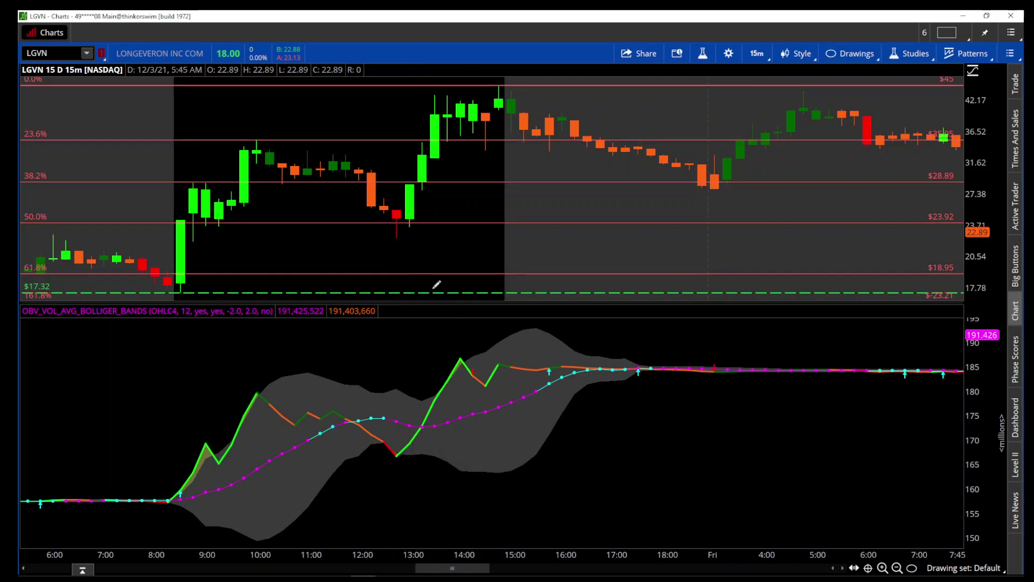
left_click(384, 208)
left_click(411, 233)
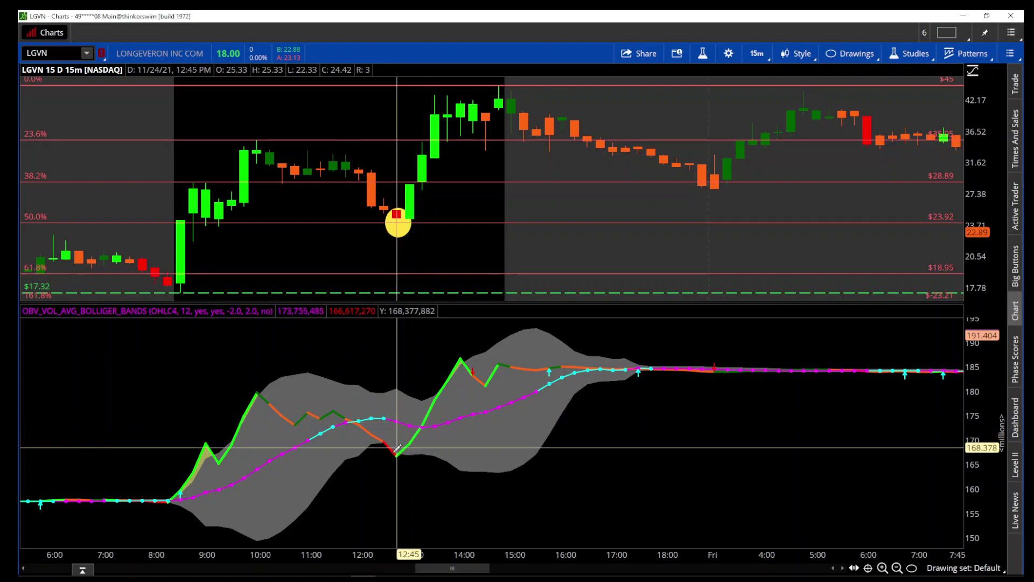
Step: Examine the OBV line and cloud after the marked November 24 low and through the December 2 and 3 sessions
left_click_drag(313, 431, 604, 430)
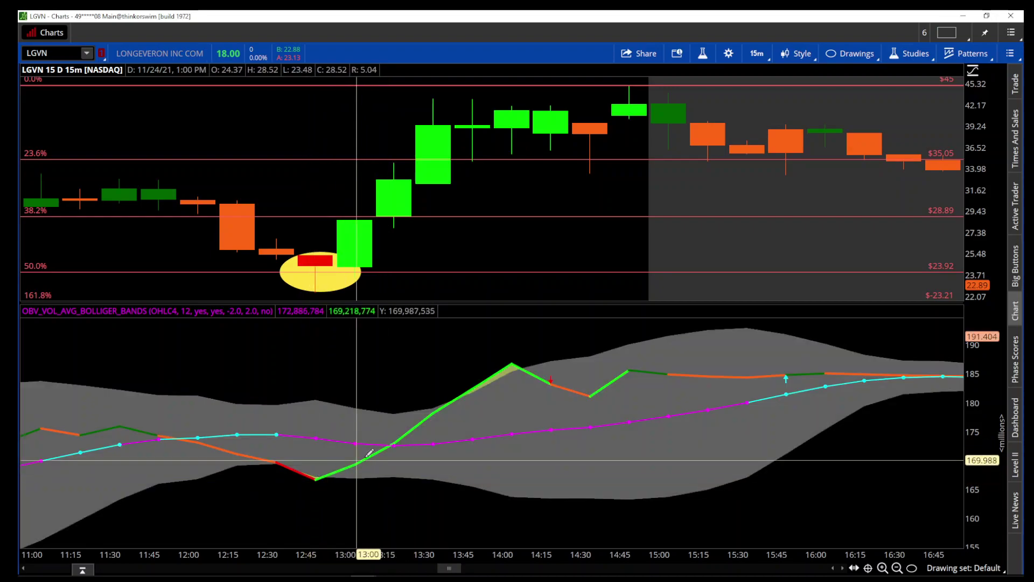
left_click(897, 567)
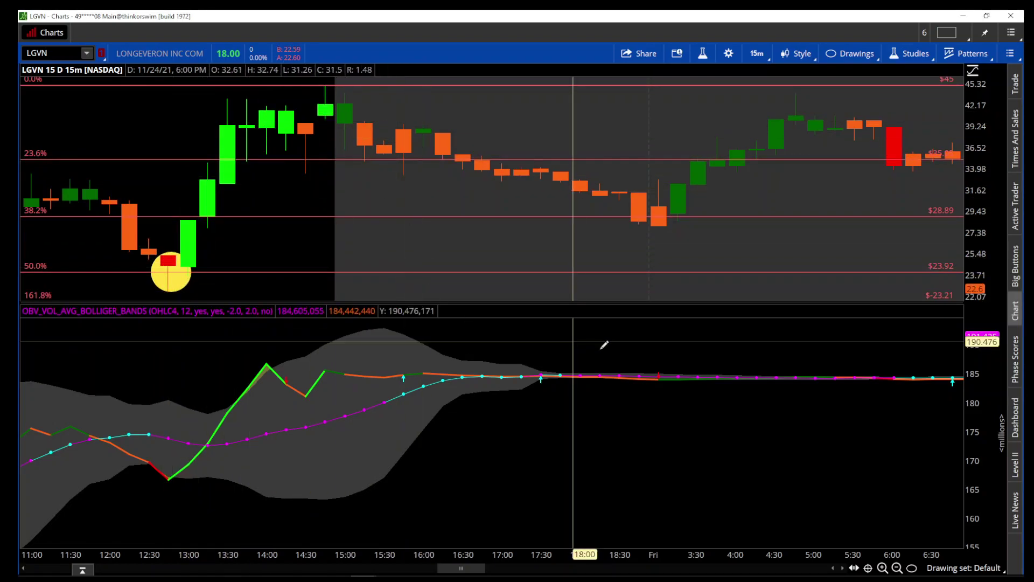
left_click(897, 568)
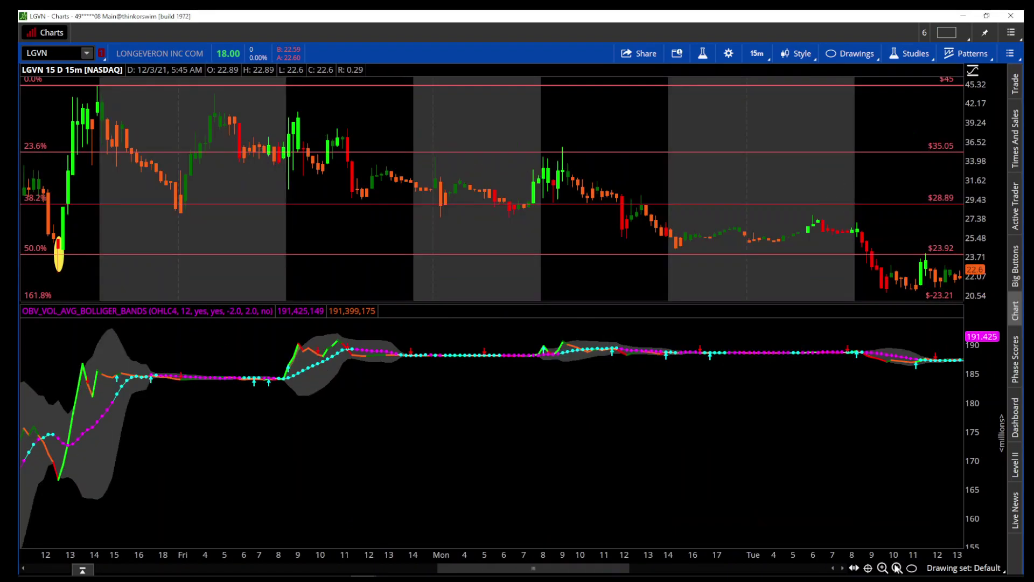
left_click(897, 568)
left_click_drag(733, 372, 1018, 248)
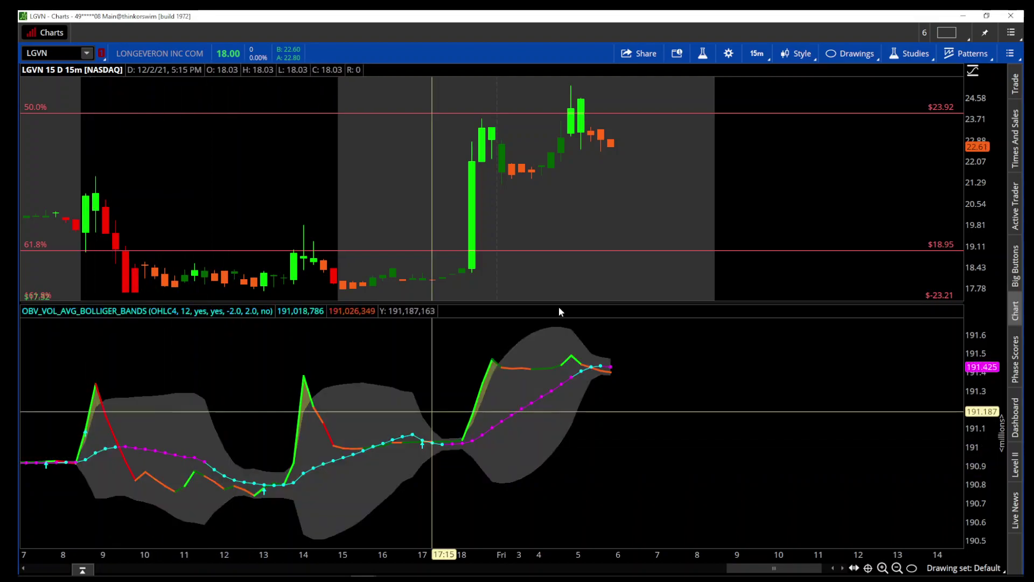
Step: Set the OBV study's price input back to CLOSE and apply the change to the LGVN chart
left_click(703, 53)
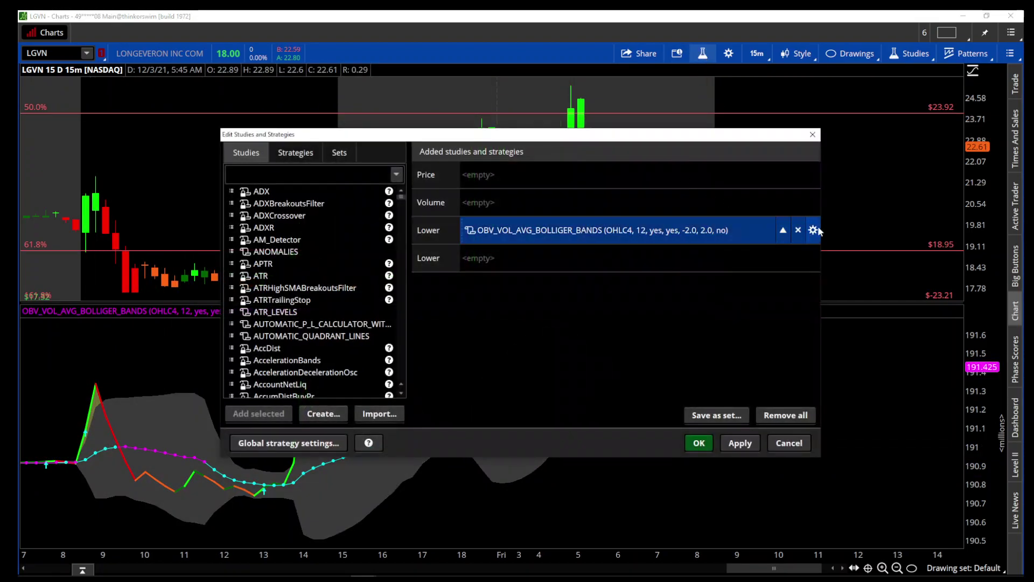
left_click(813, 230)
left_click(507, 173)
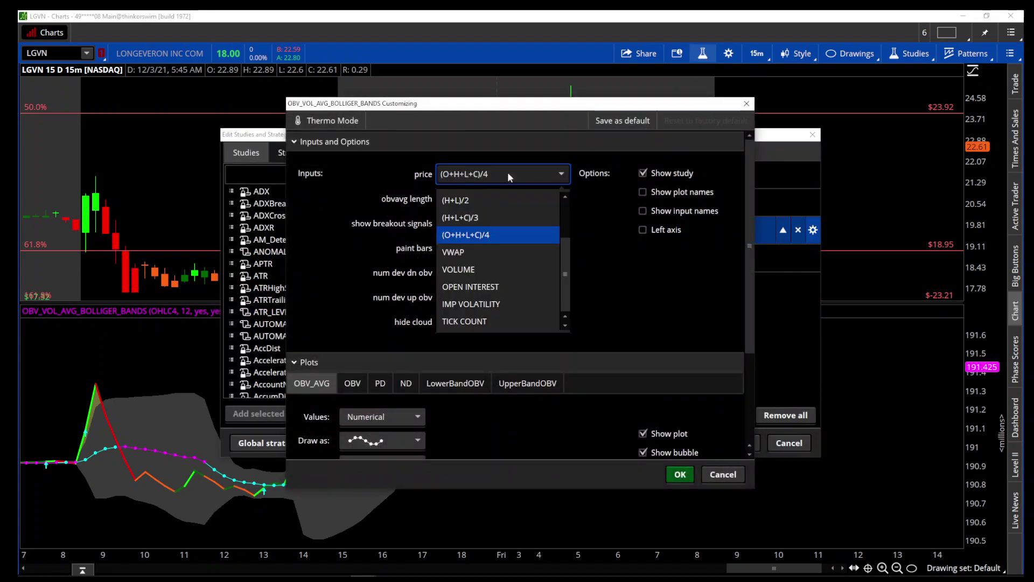
scroll(502, 224, "up", 2)
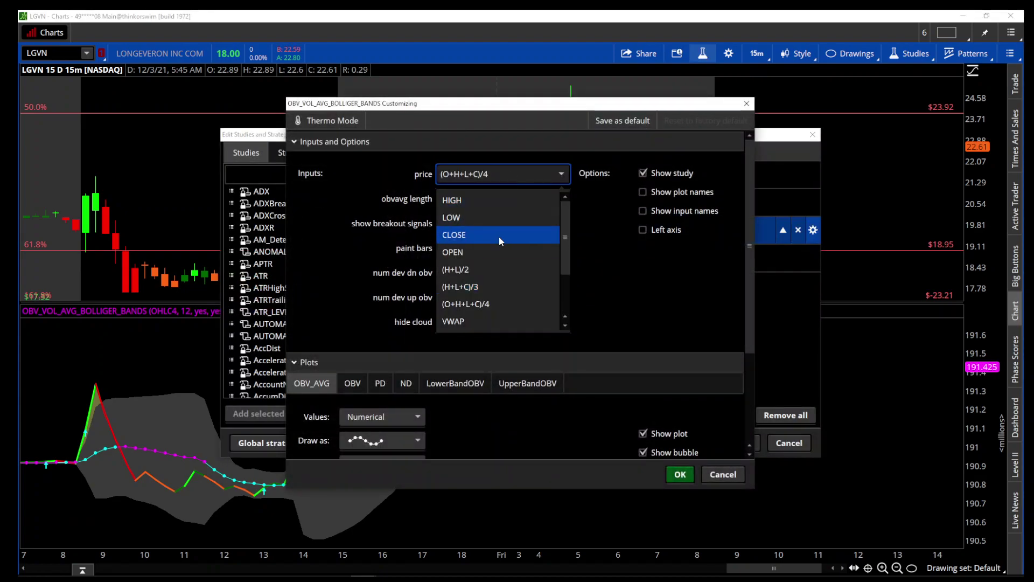
left_click(499, 234)
left_click(680, 474)
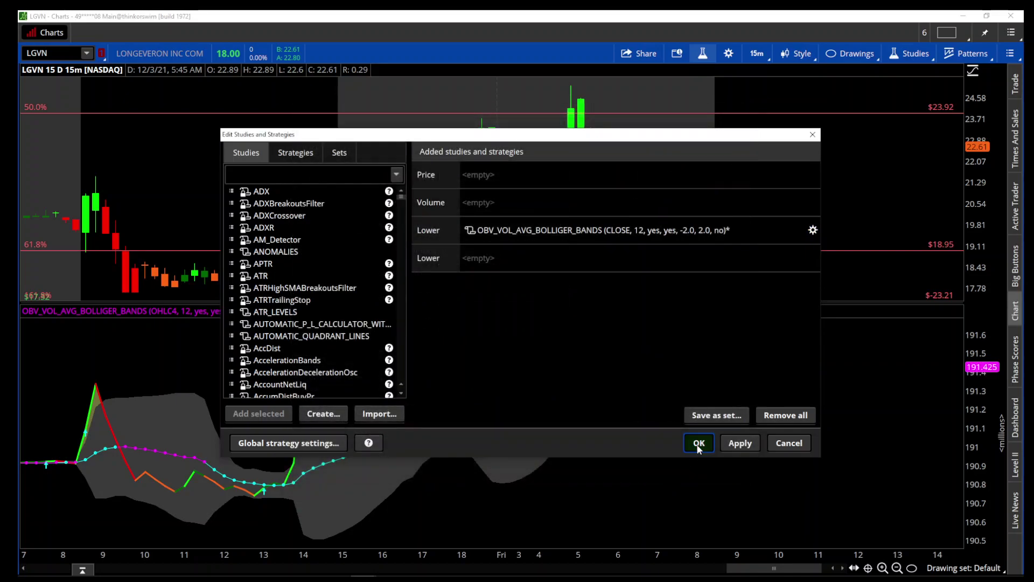
left_click(698, 446)
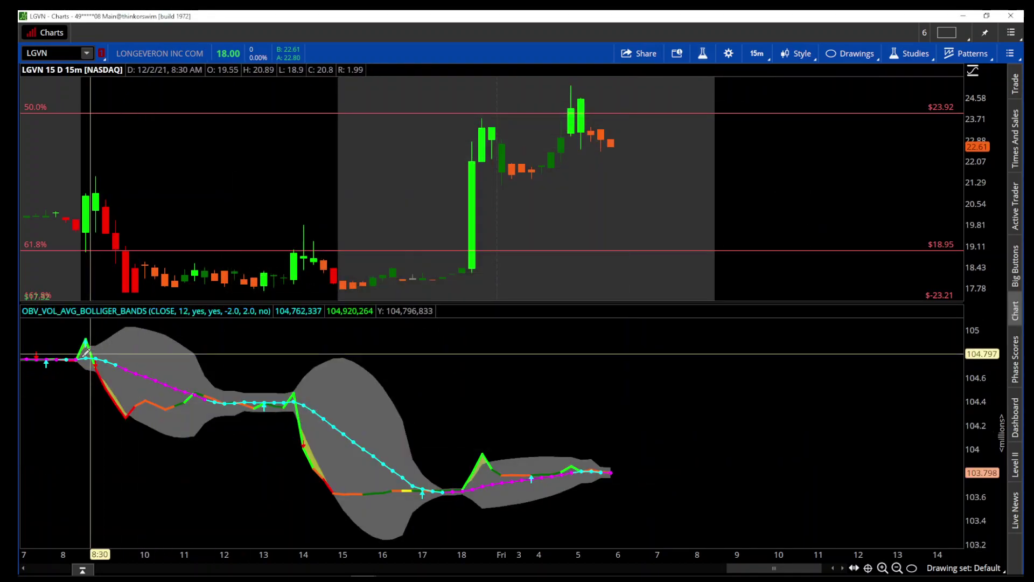
Step: Examine the close-based OBV signals against the December 2 morning move and the 6:15 PM breakout into December 3
scroll(150, 340, "up", 5)
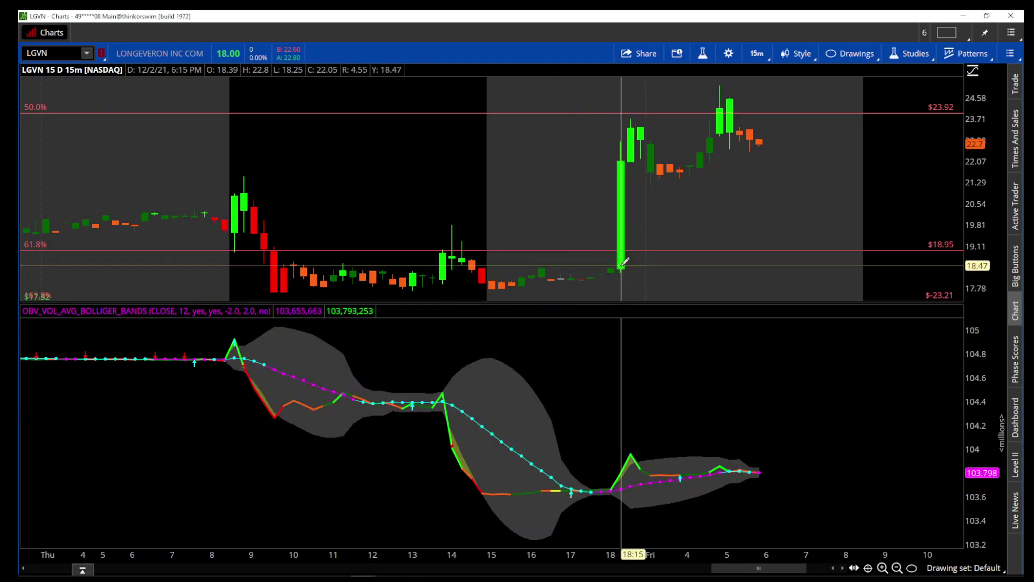
left_click_drag(424, 253, 969, 259)
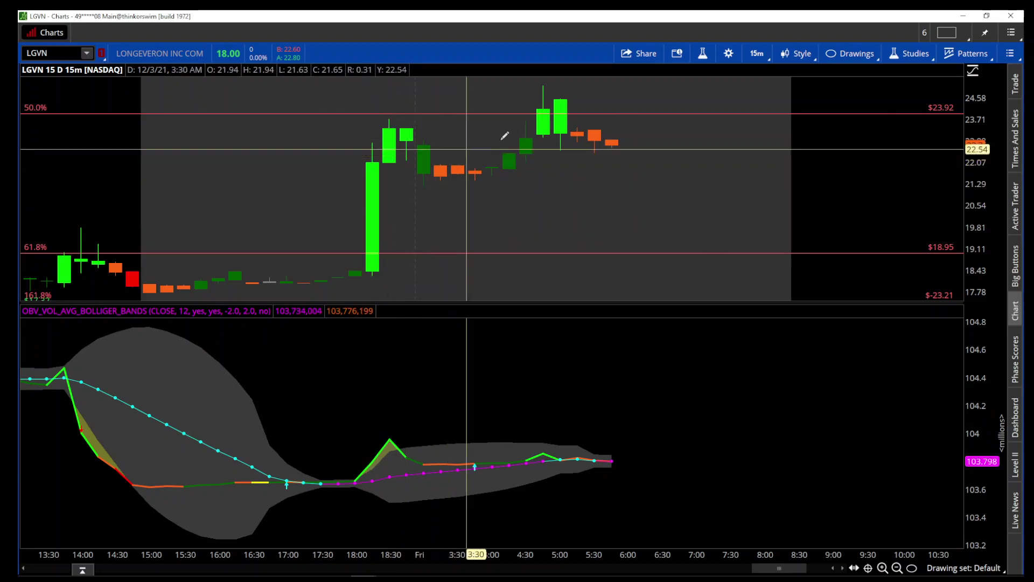
right_click(738, 207)
left_click(778, 223)
left_click_drag(808, 215, 995, 213)
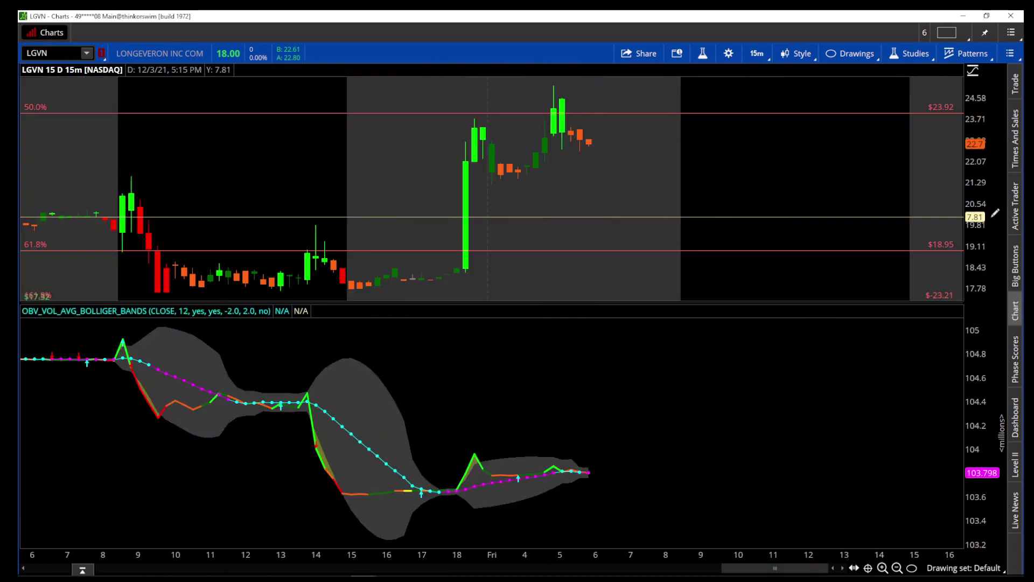
Step: Change the LGVN chart's aggregation period to 5 min, keeping the 15-day time interval
left_click(754, 54)
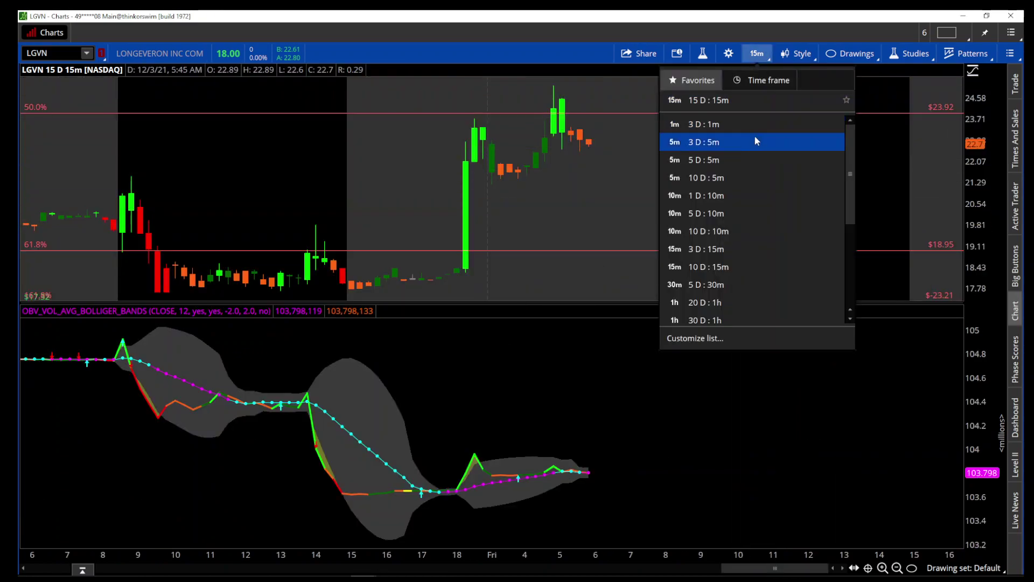
left_click(754, 86)
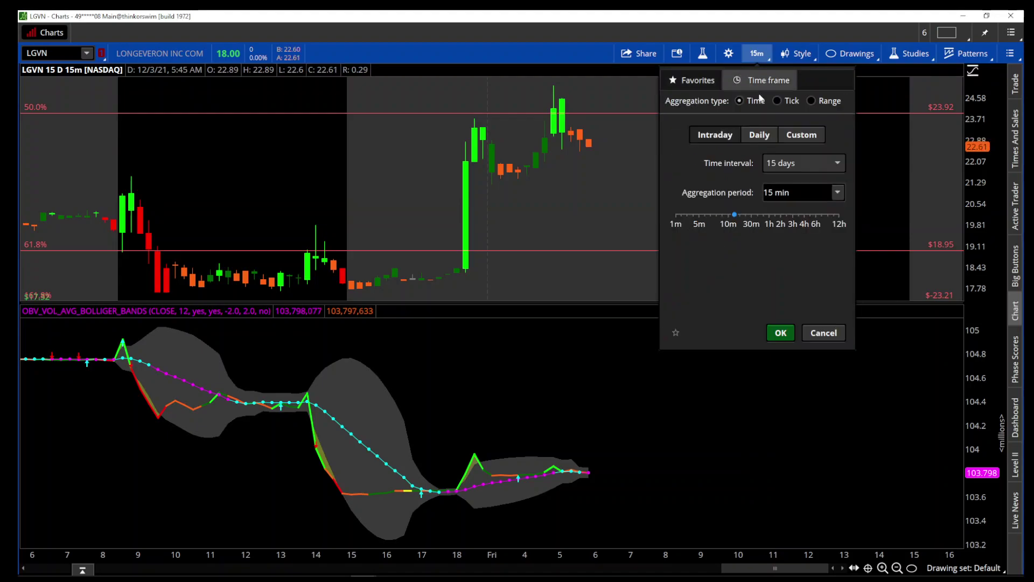
left_click(838, 193)
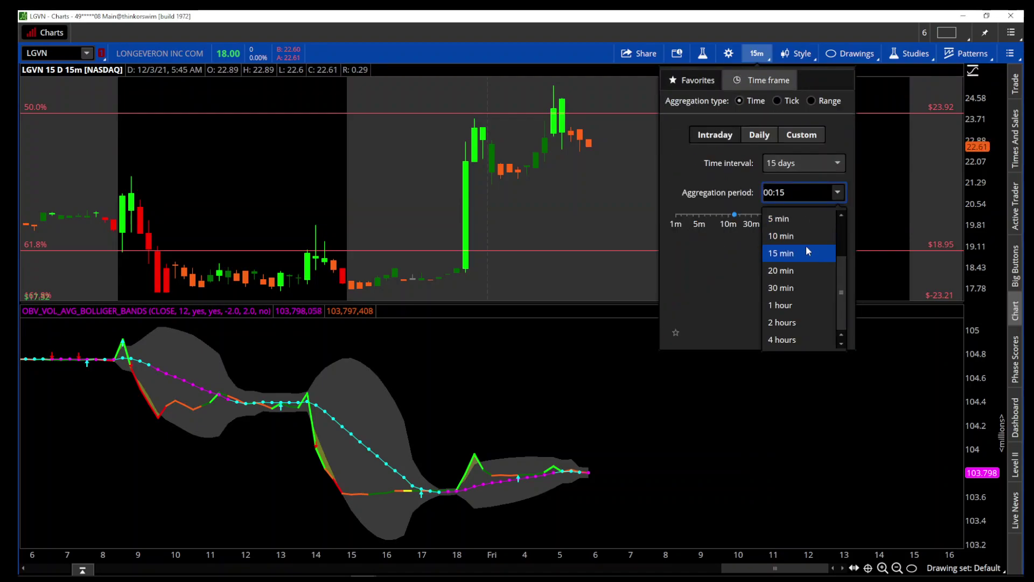
left_click(803, 218)
left_click(779, 332)
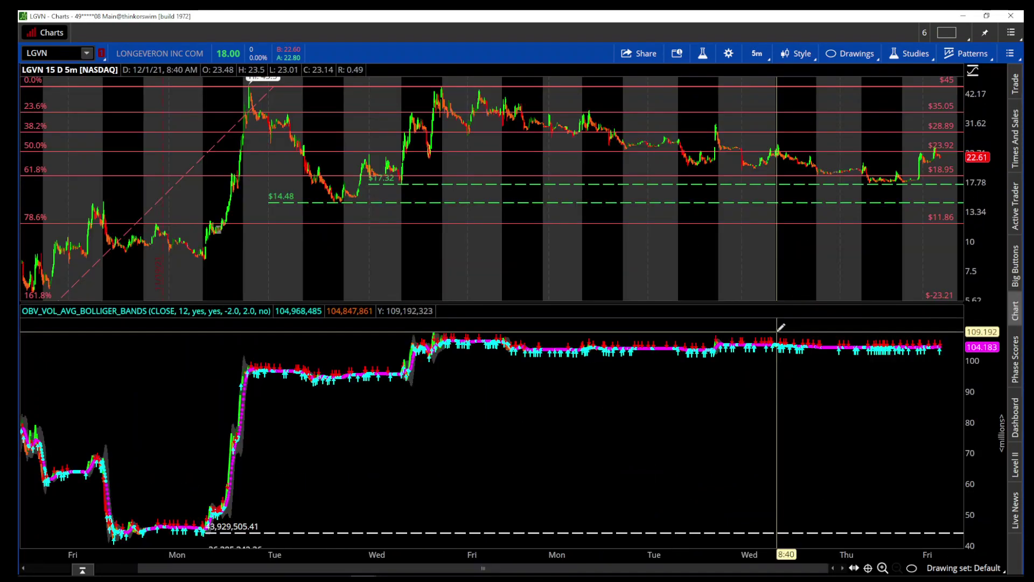
Step: Examine the November 22 breakout on the 5-minute chart, comparing the OBV line and cloud with the morning candles
left_click_drag(239, 247, 287, 247)
left_click_drag(350, 221, 860, 189)
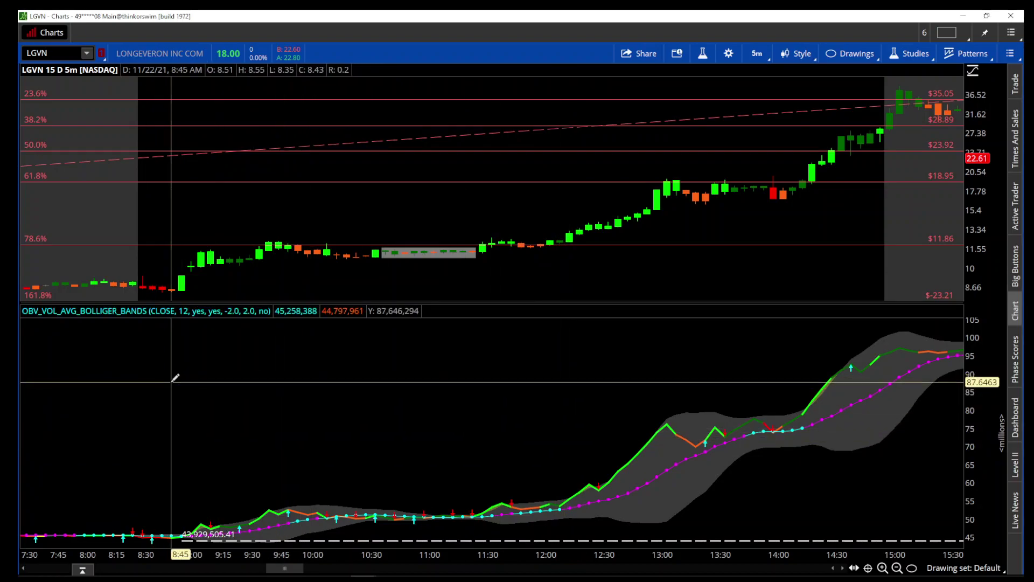
left_click_drag(115, 397, 353, 376)
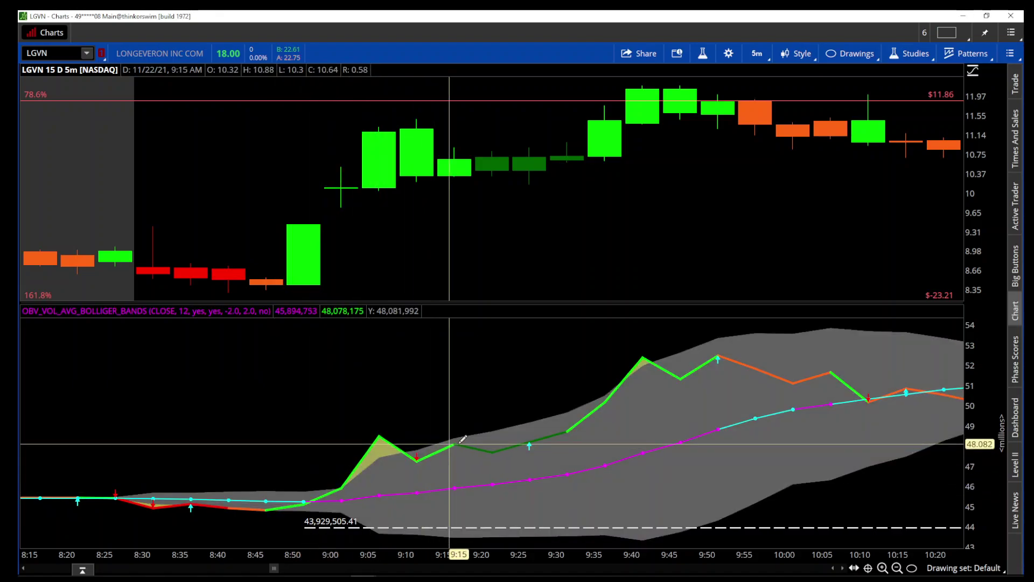
left_click(897, 568)
left_click(897, 568)
left_click(896, 568)
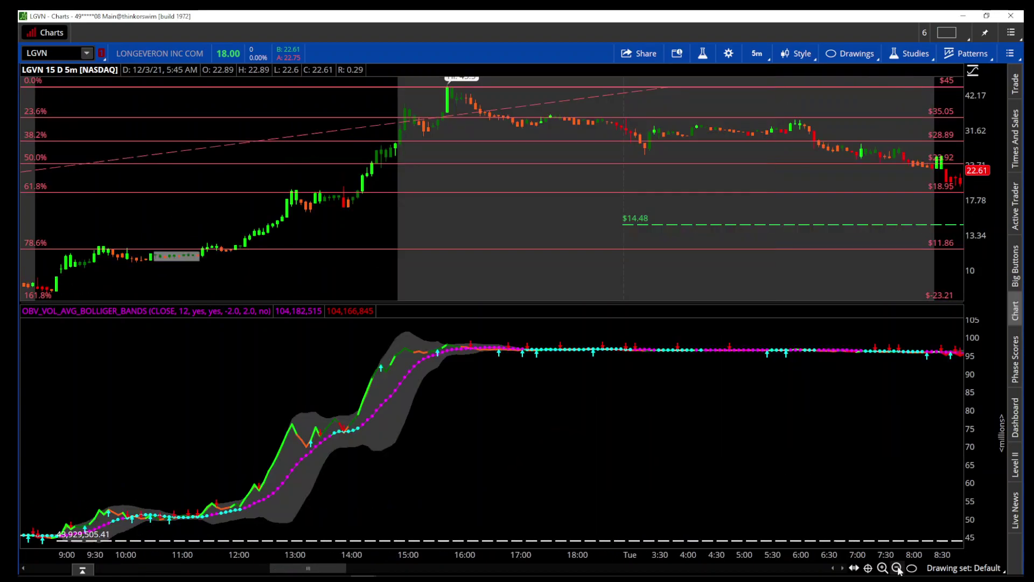
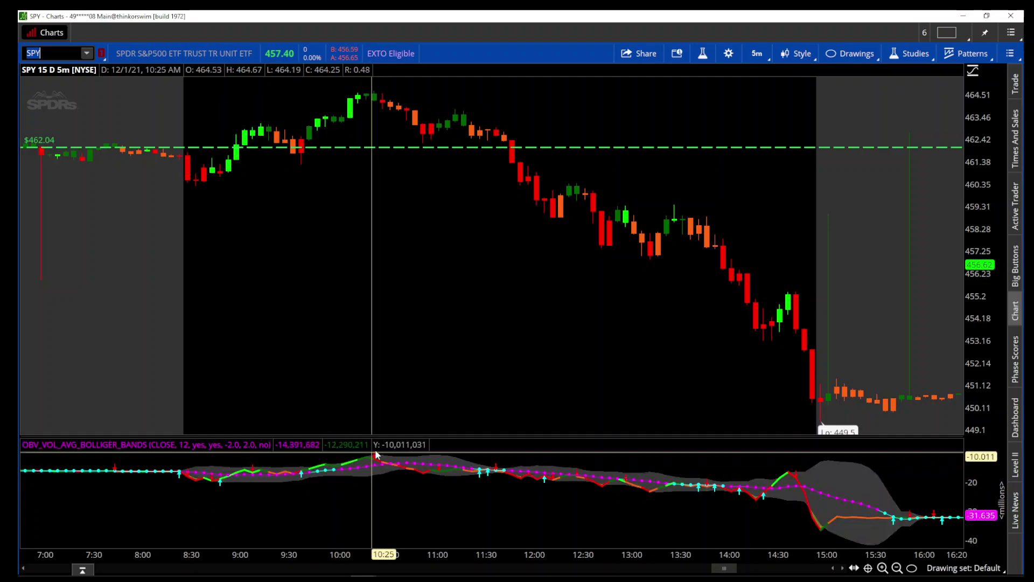
Step: Examine the OBV signals on the SPY 5-minute chart through the December 1 decline and the December 2 session
mouse_move(380, 454)
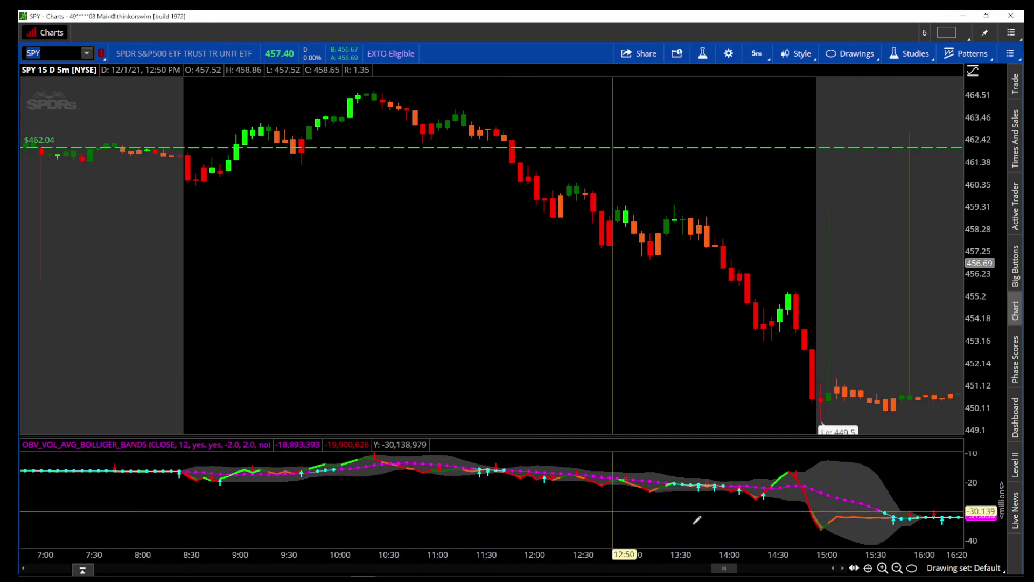
left_click(896, 568)
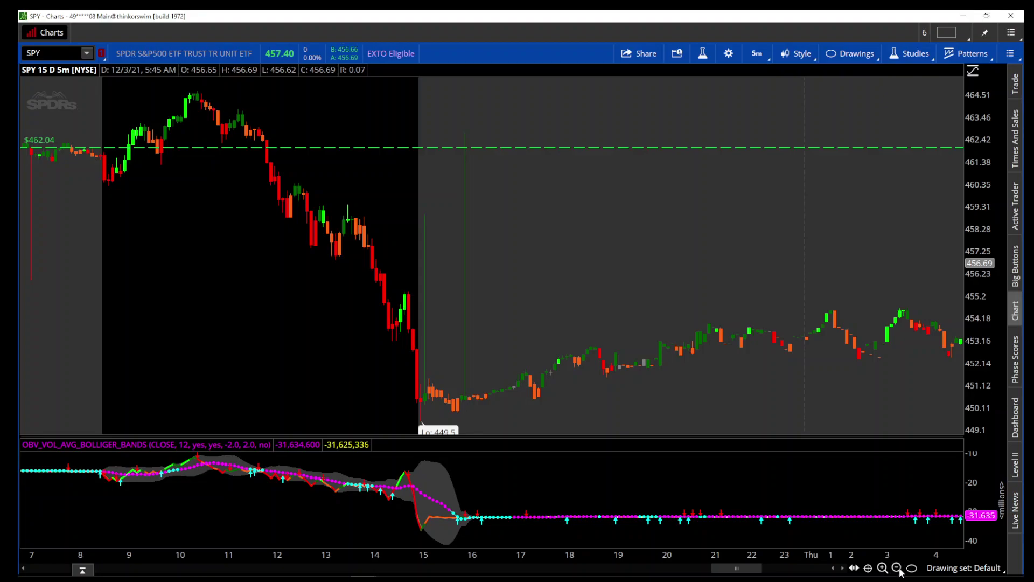
left_click(897, 569)
left_click_drag(475, 291, 775, 280)
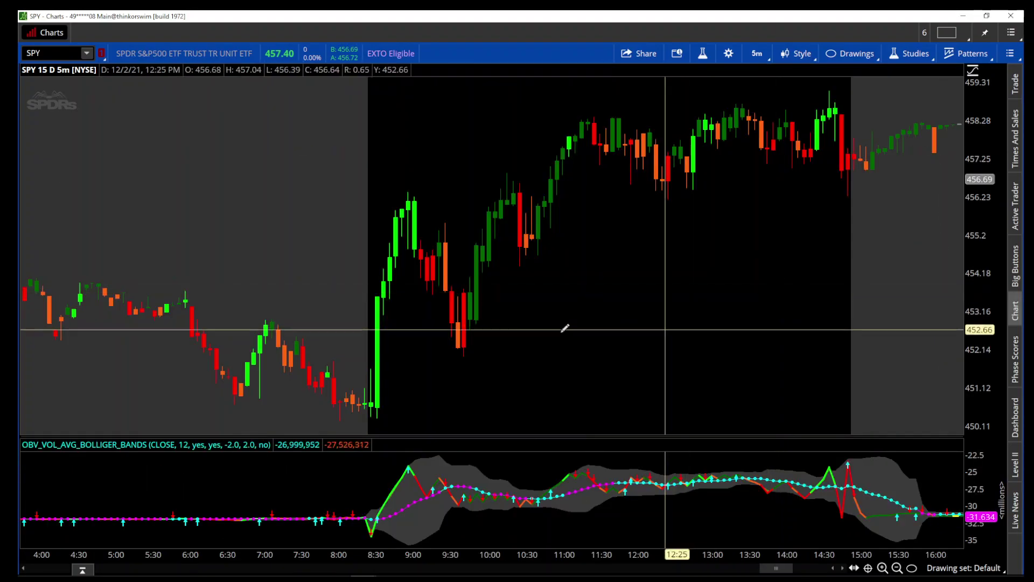
left_click_drag(260, 273, 733, 296)
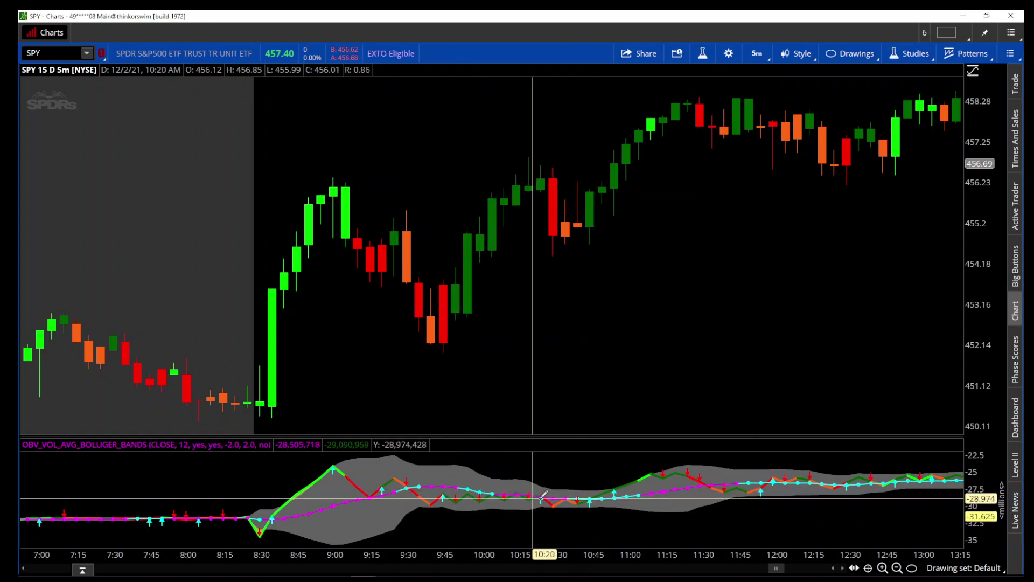
Step: Set the OBV study's price input to (O+H+L+C)/4 and apply it to the SPY 5-minute chart
left_click(701, 55)
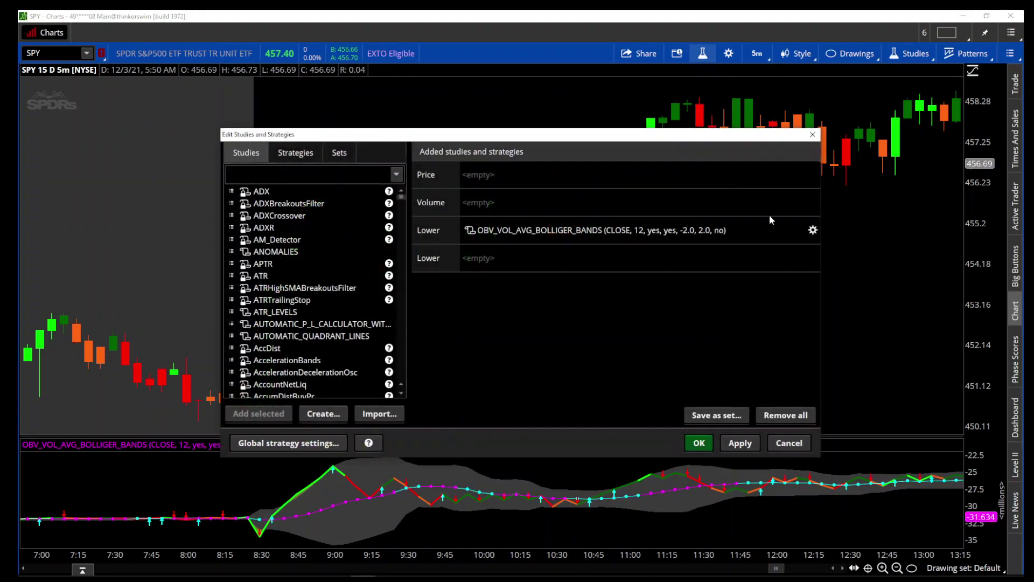
left_click(813, 230)
left_click(514, 174)
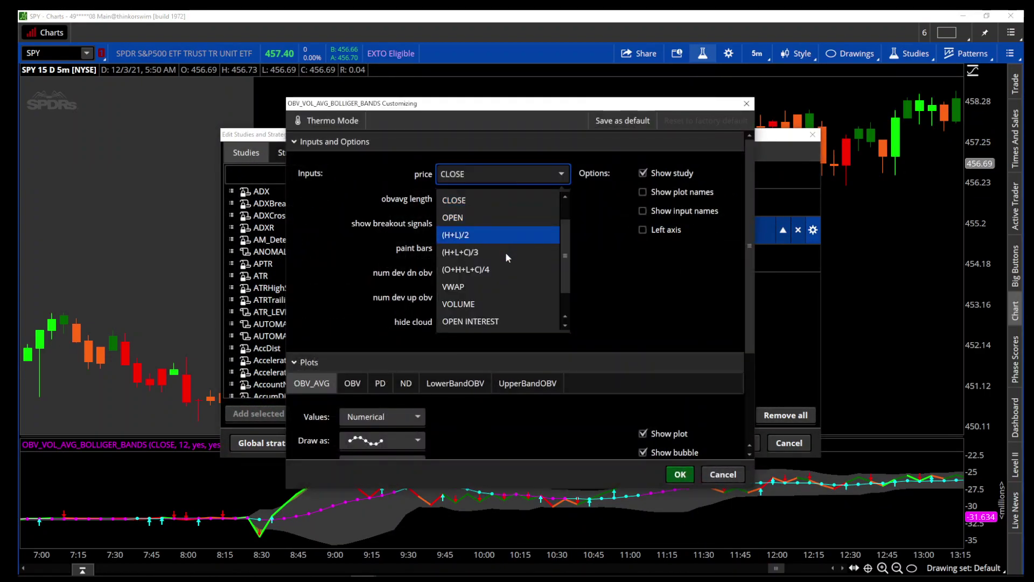
left_click(509, 269)
left_click(680, 474)
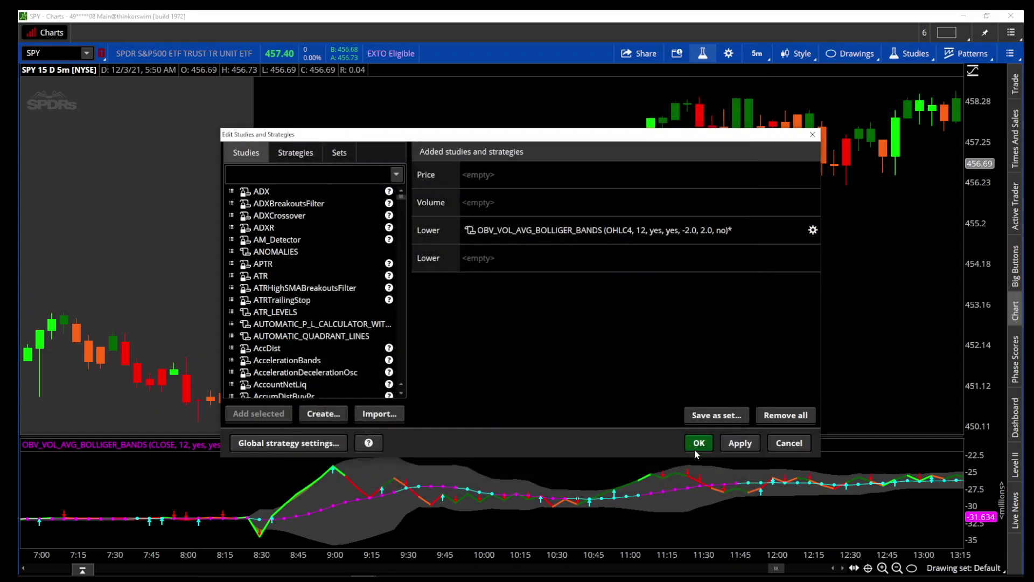
left_click(699, 443)
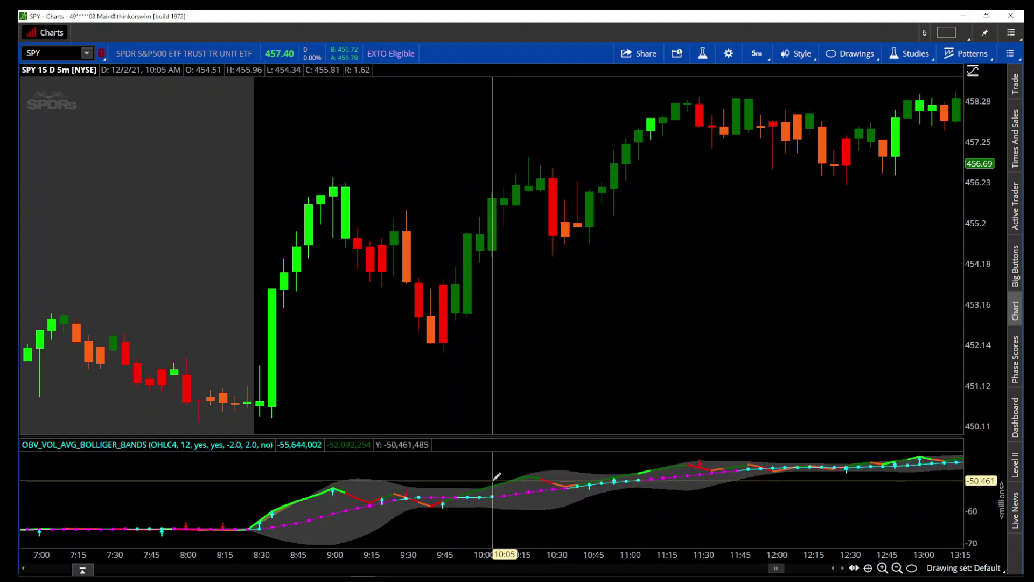
Step: Review the OHLC4-based OBV line and cloud across SPY's recent sessions, focusing on December 2
left_click(896, 568)
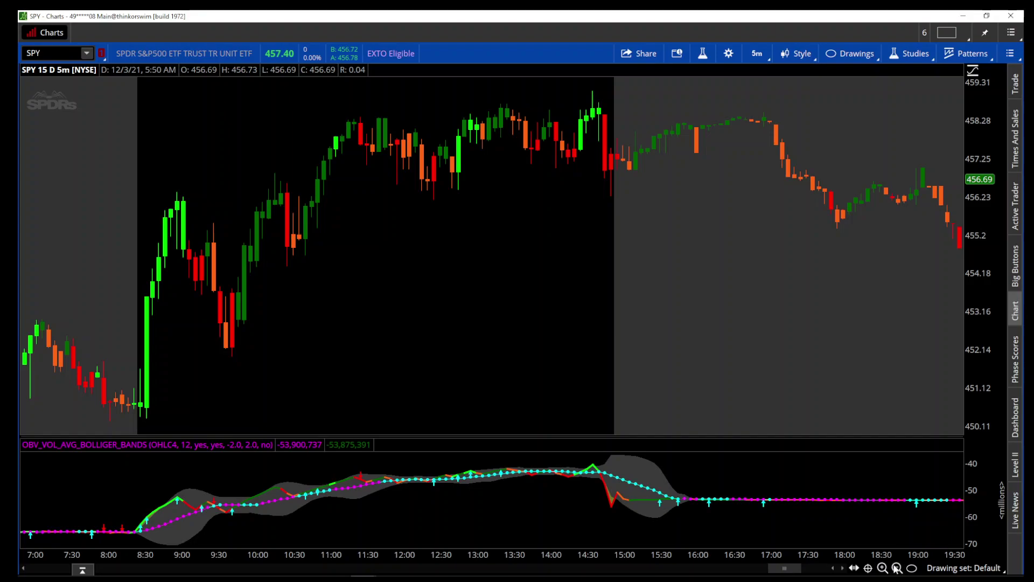
left_click(896, 567)
left_click(896, 567)
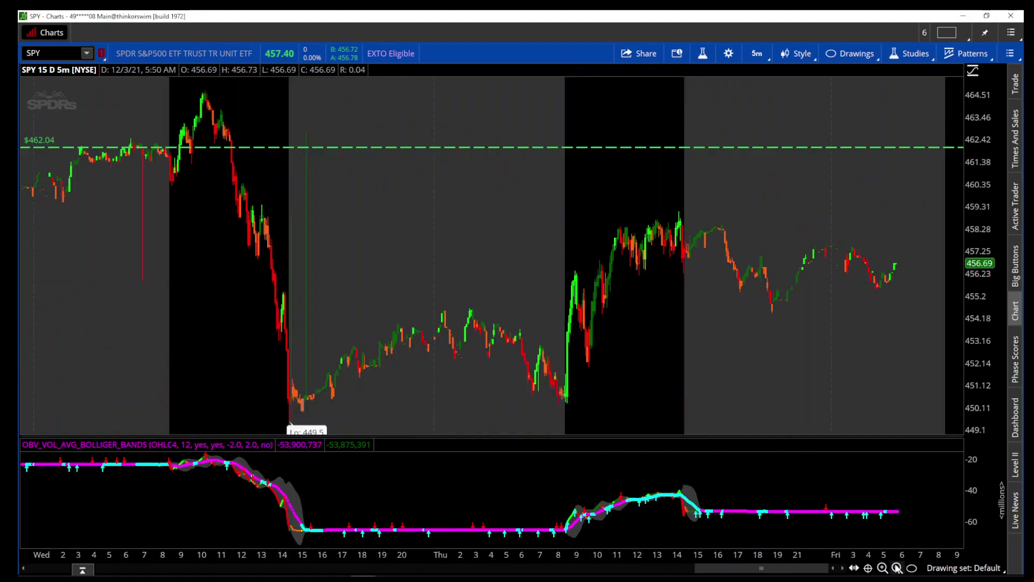
left_click_drag(515, 397, 599, 370)
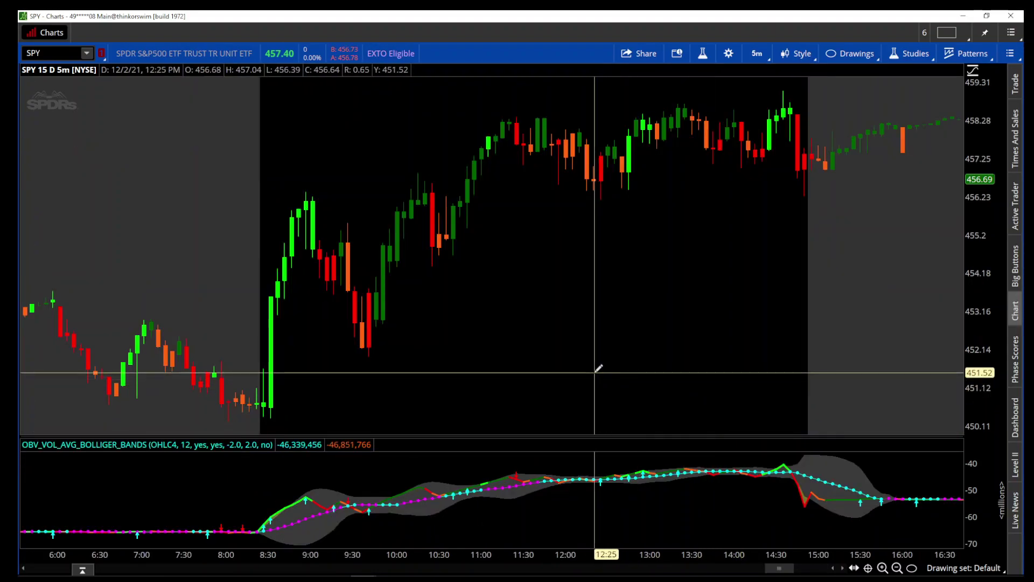